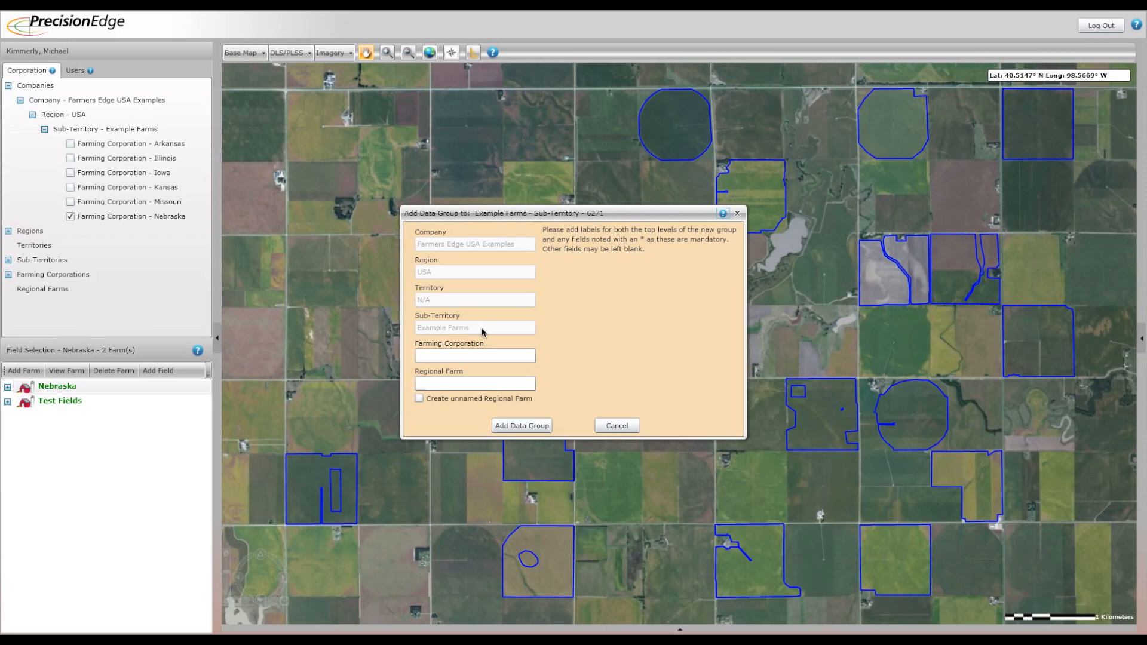
Add the farming corporation "Test Farming Corp" with an unnamed regional farm to the Example Farms sub-territory
click(452, 357)
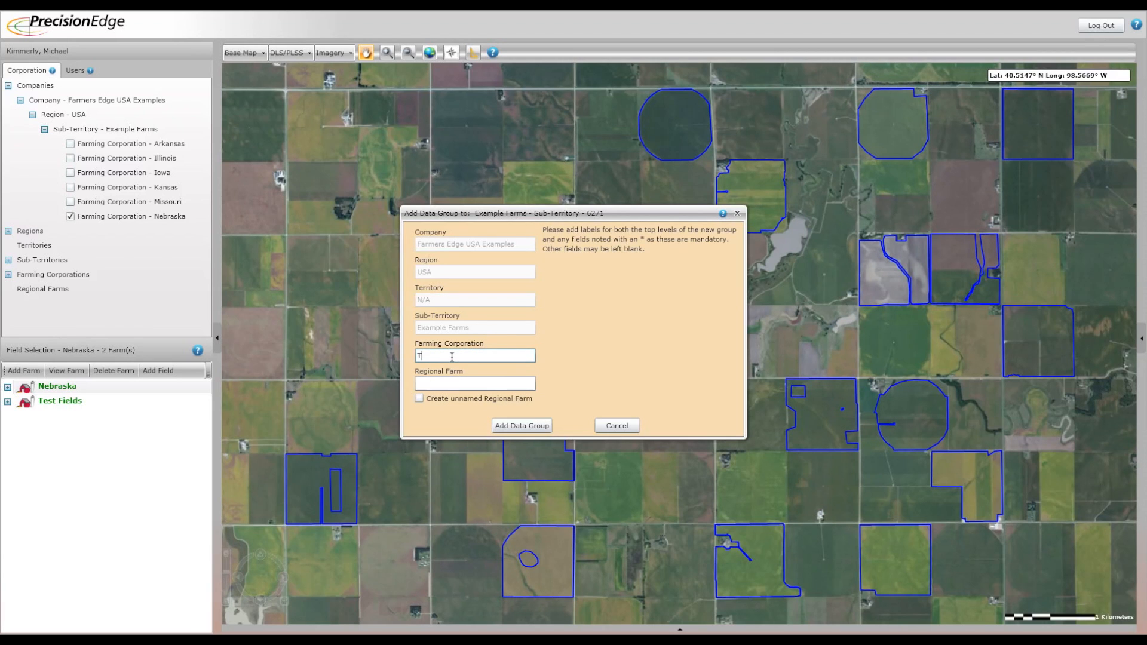
text(Test Farming Corp)
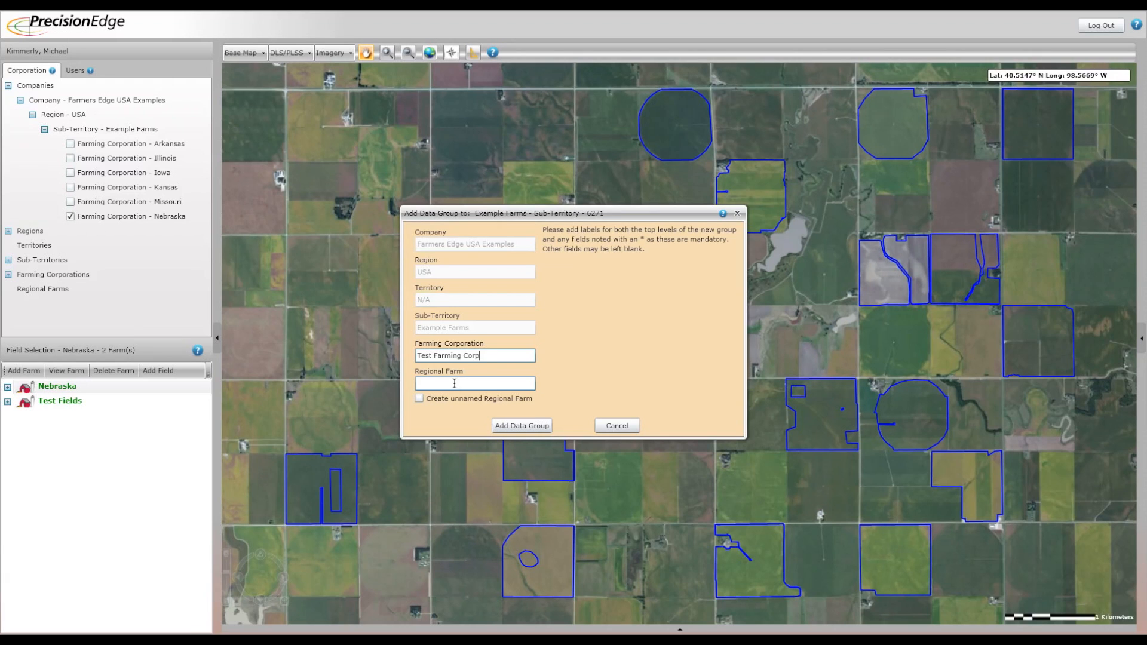
click(420, 399)
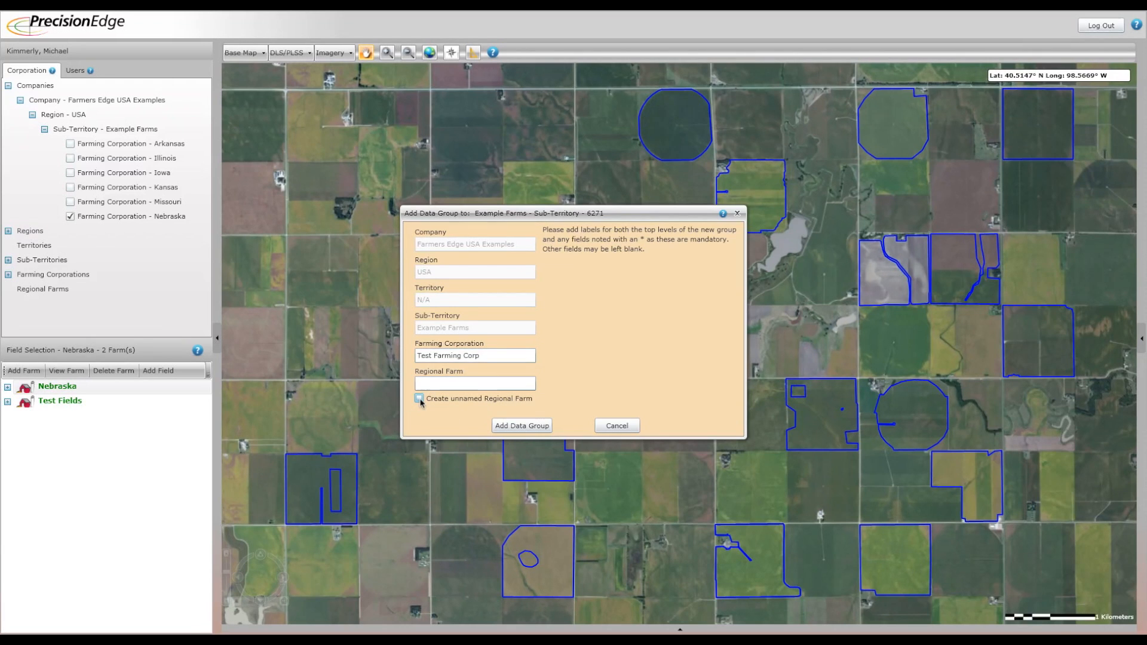
click(536, 426)
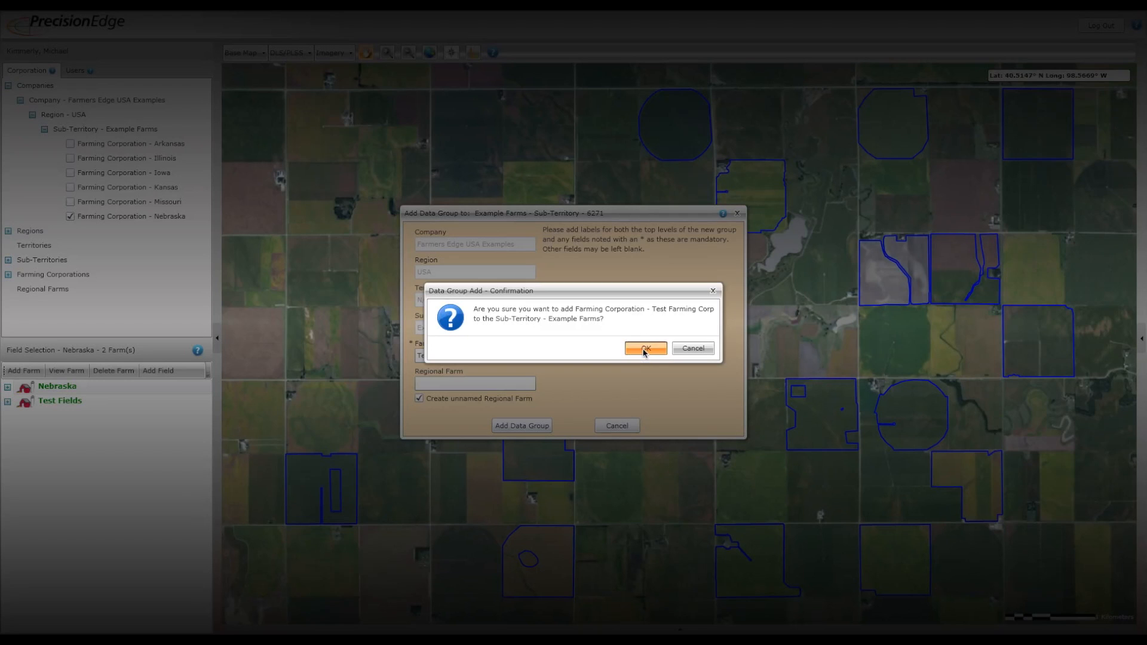
click(644, 349)
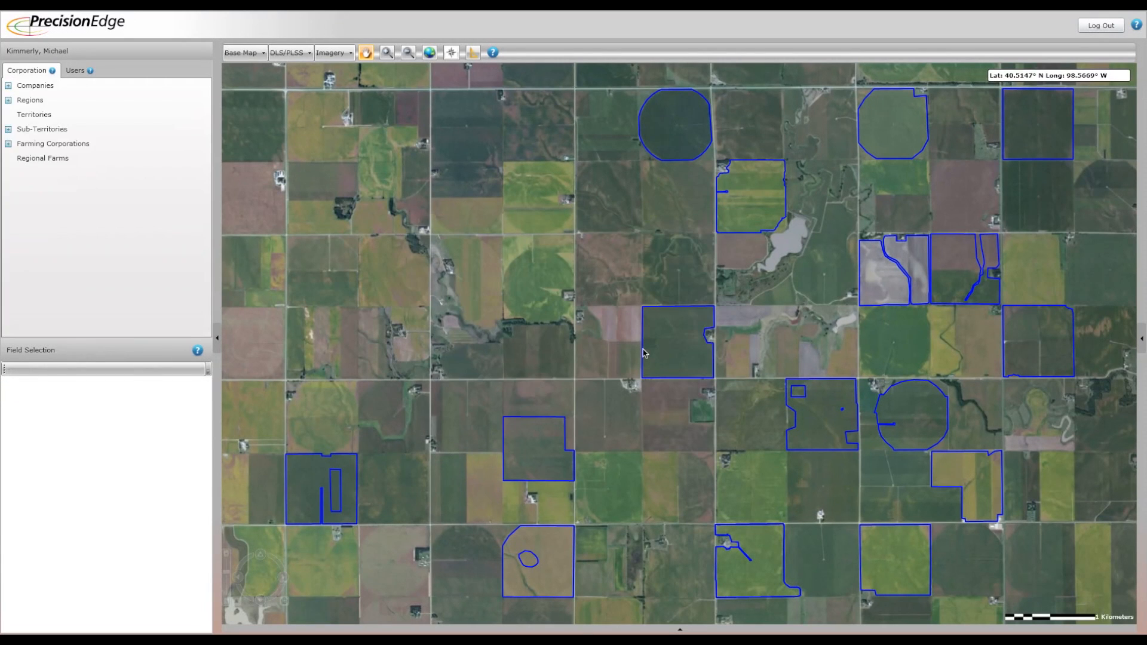
Add a farm named "Test Farm 1" to Test Farming Corp, located on the map at about latitude 40.5505, longitude -98.6099
click(70, 232)
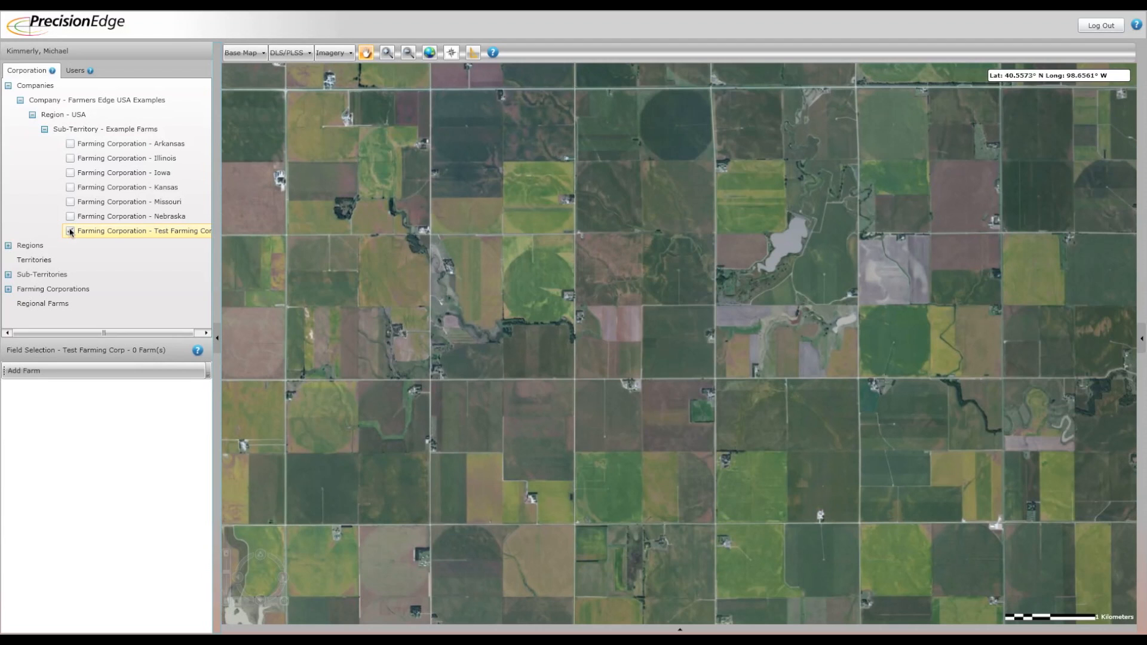
click(22, 371)
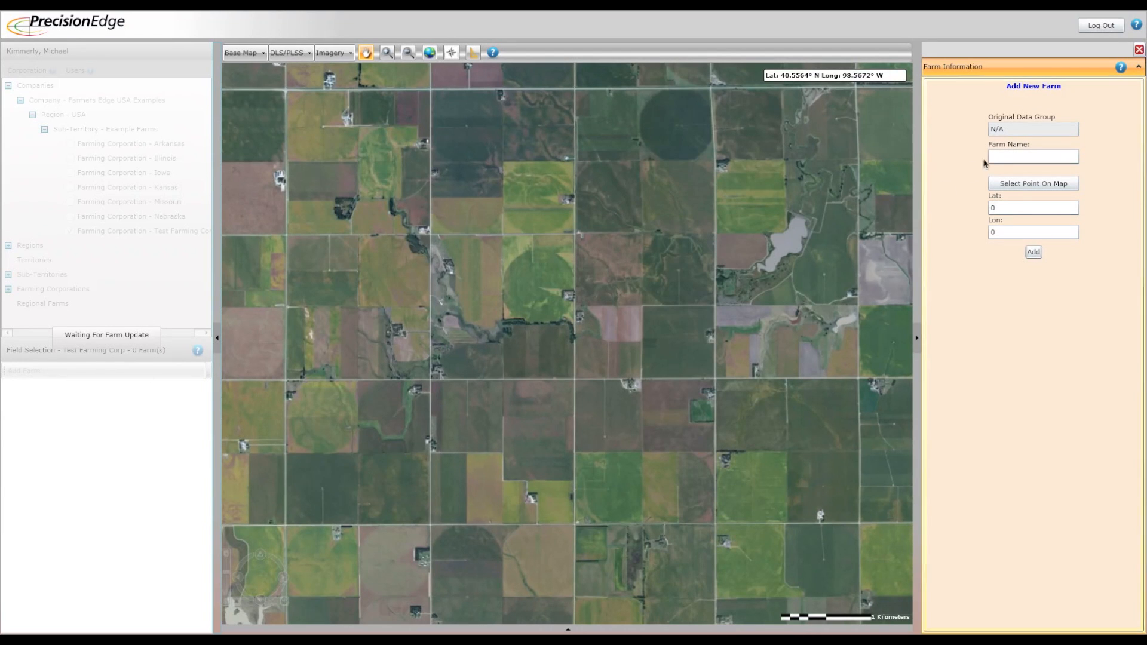
click(1003, 157)
click(1027, 187)
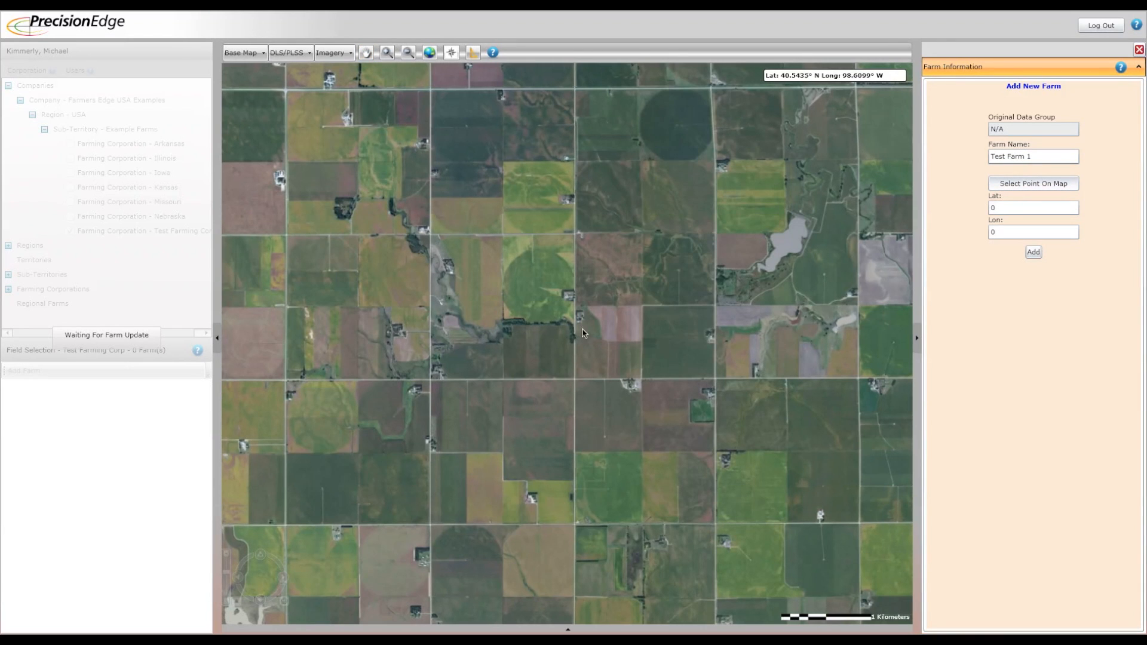
click(577, 264)
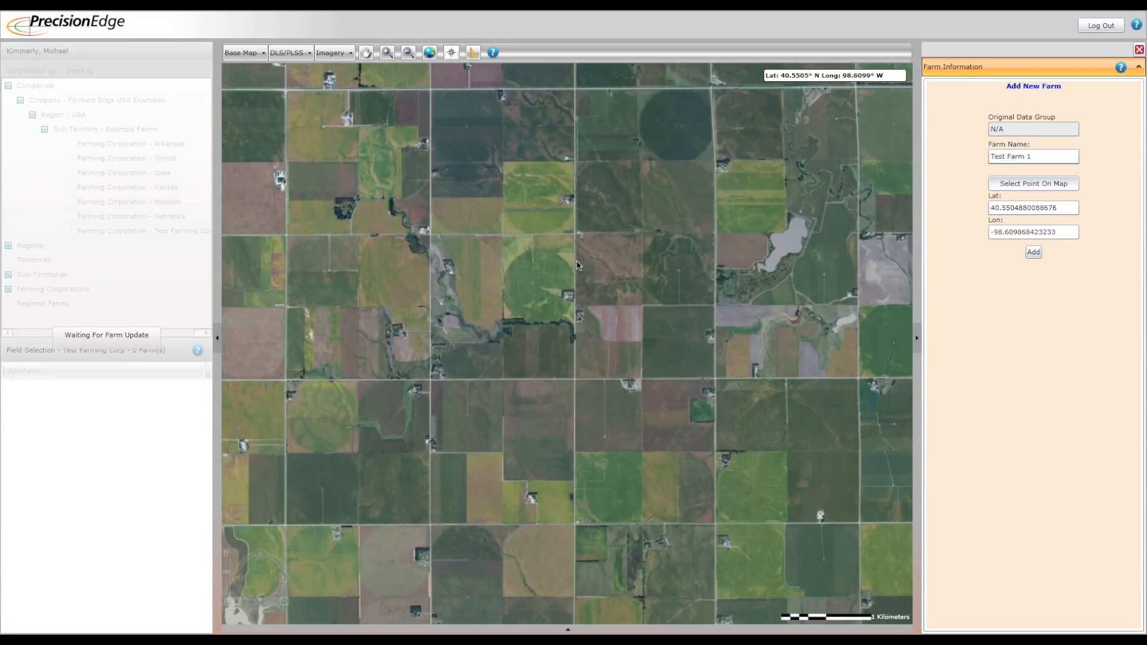
click(1032, 253)
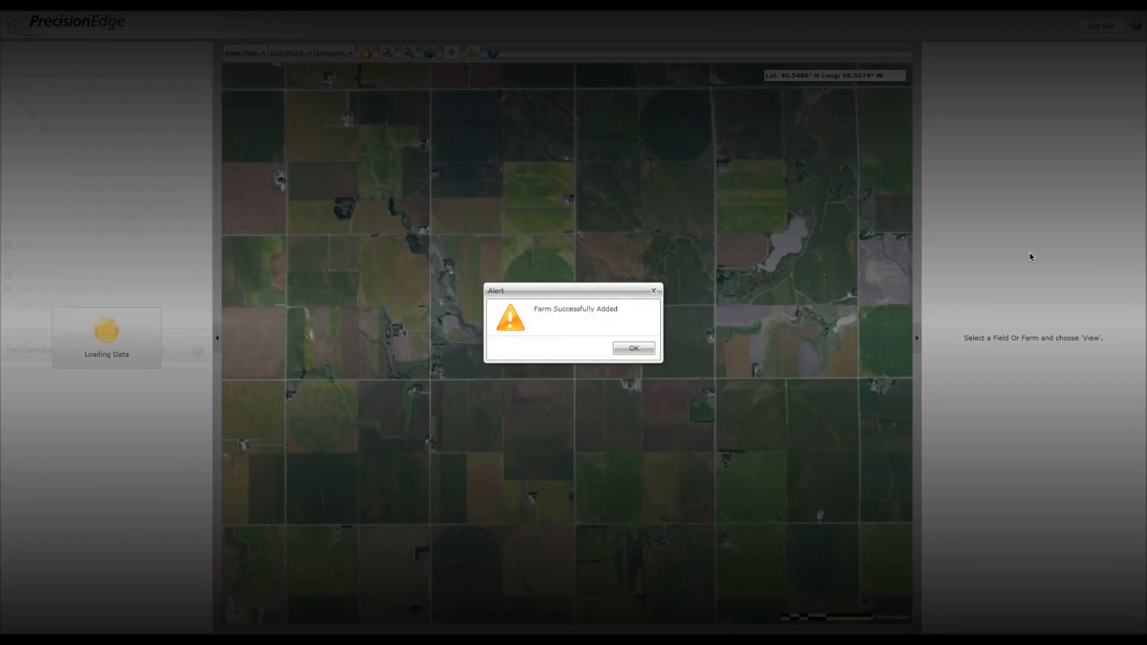
click(629, 348)
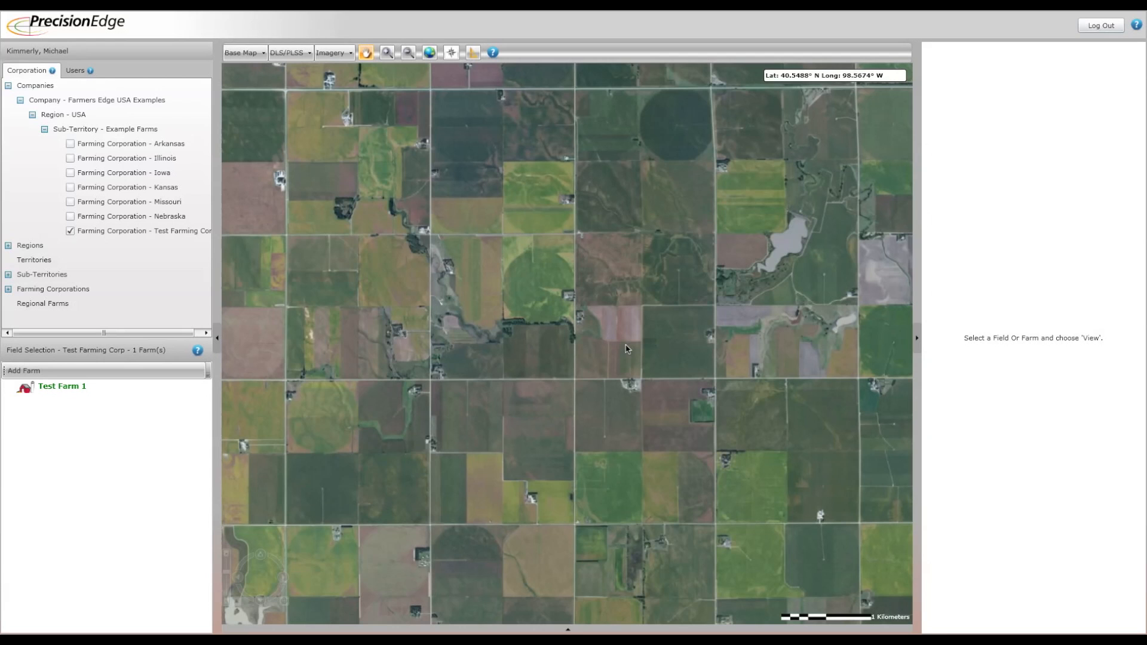
Start a new field in Test Farm 1 and name it "Test Field 1"
click(53, 386)
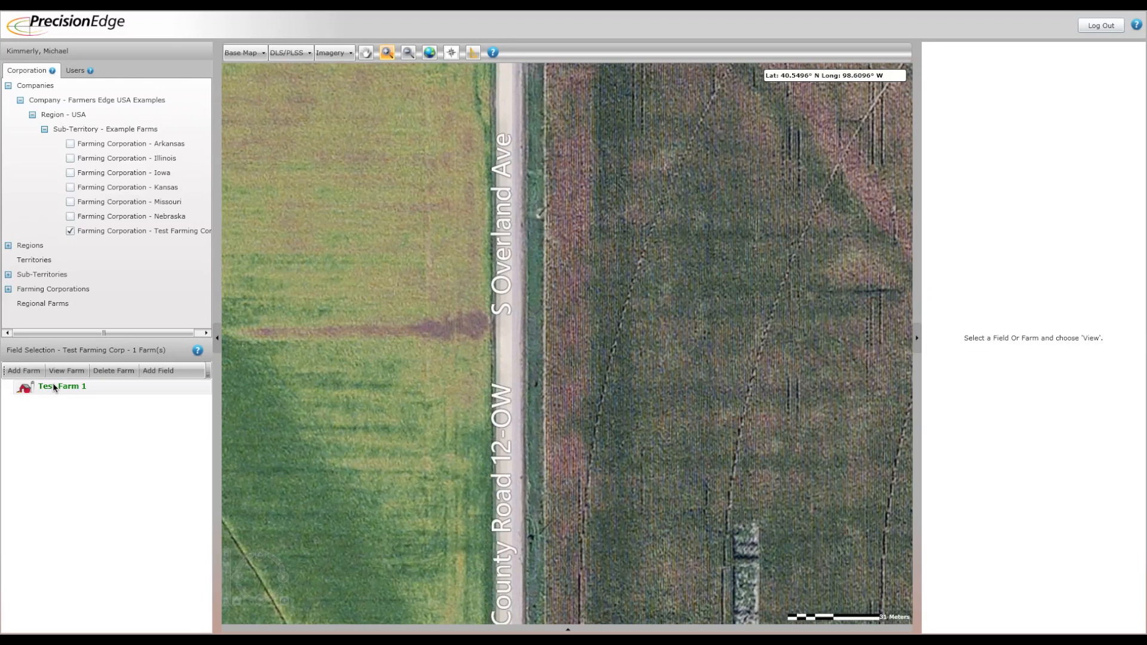
click(52, 386)
click(54, 387)
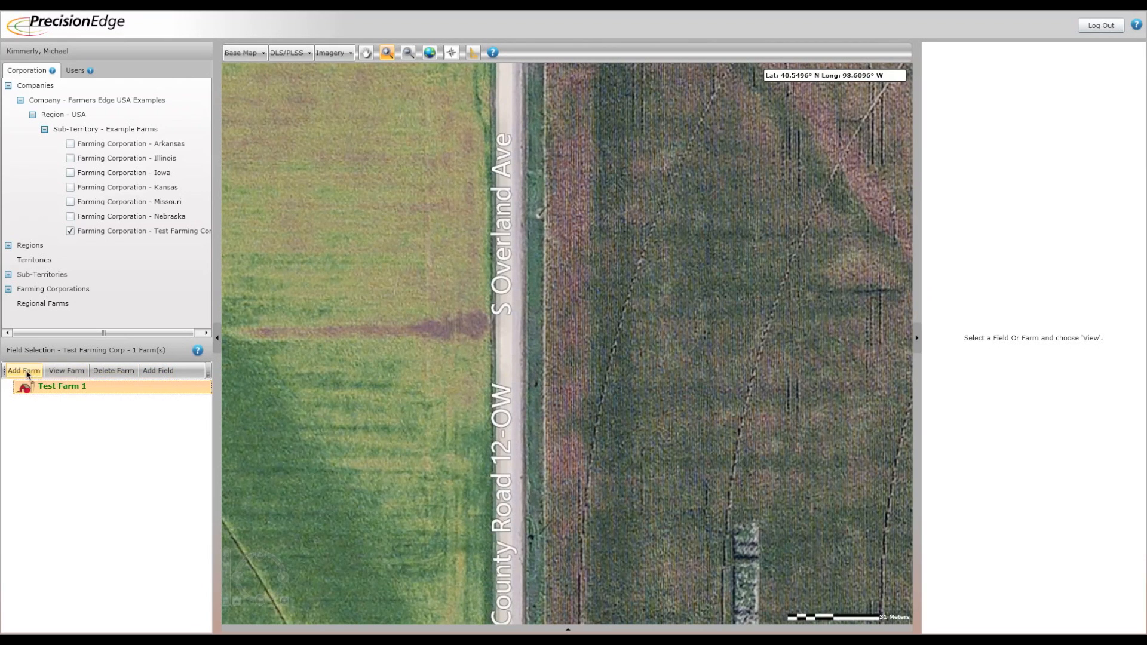
right_click(52, 389)
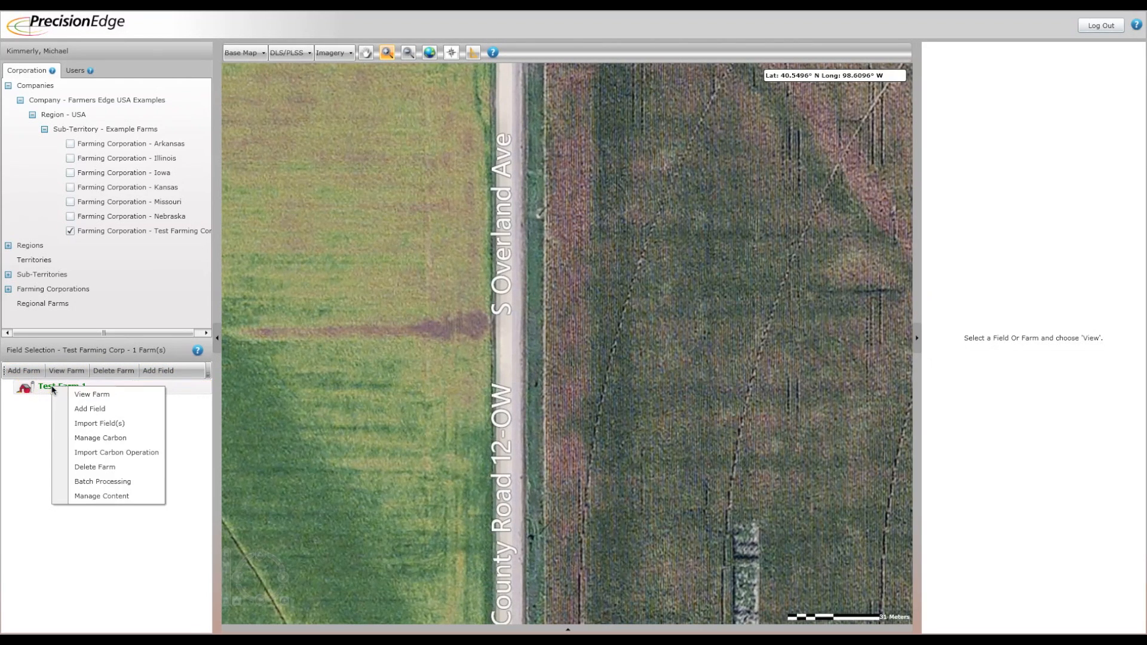
click(90, 409)
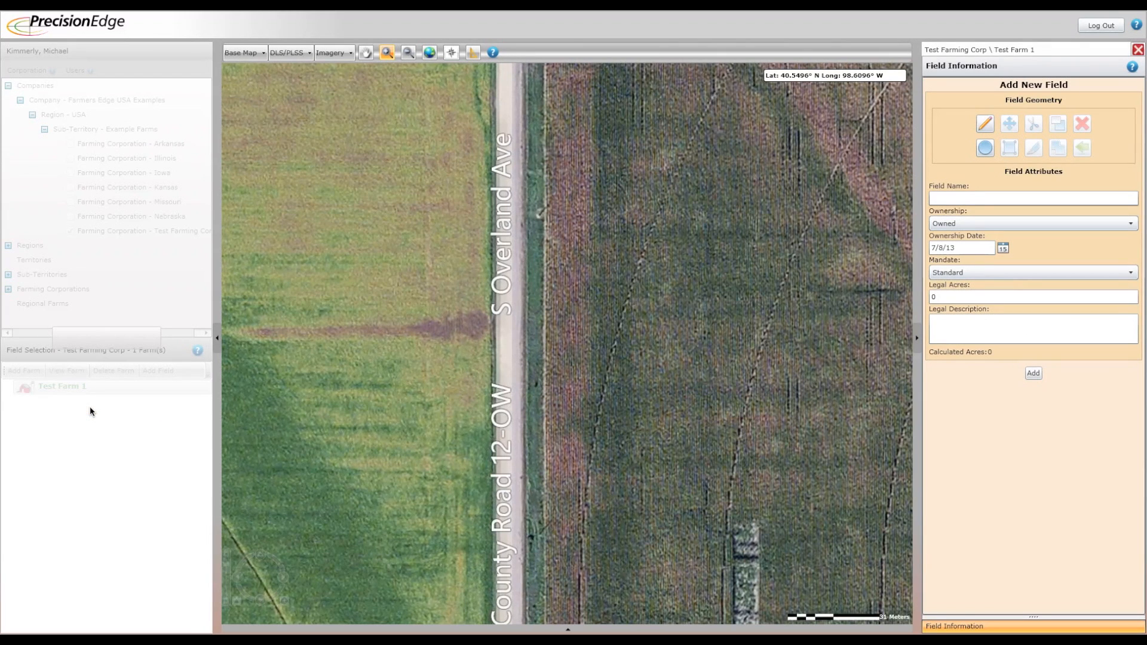
click(944, 198)
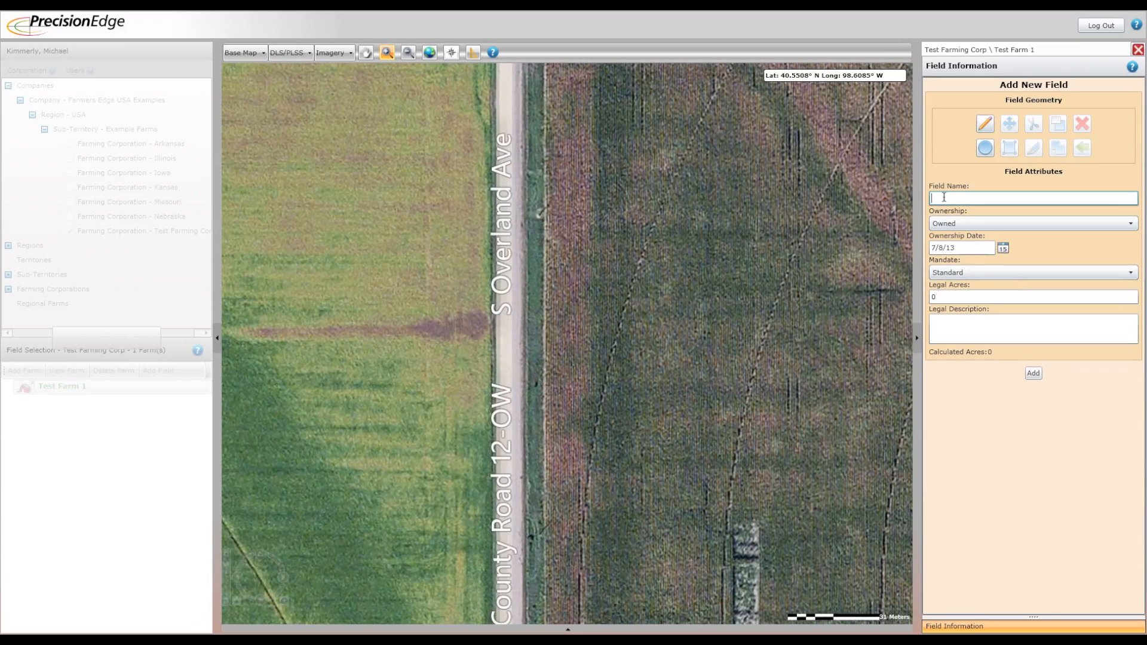
text(Test Field 1)
key(Tab)
key(Tab)
key(Tab)
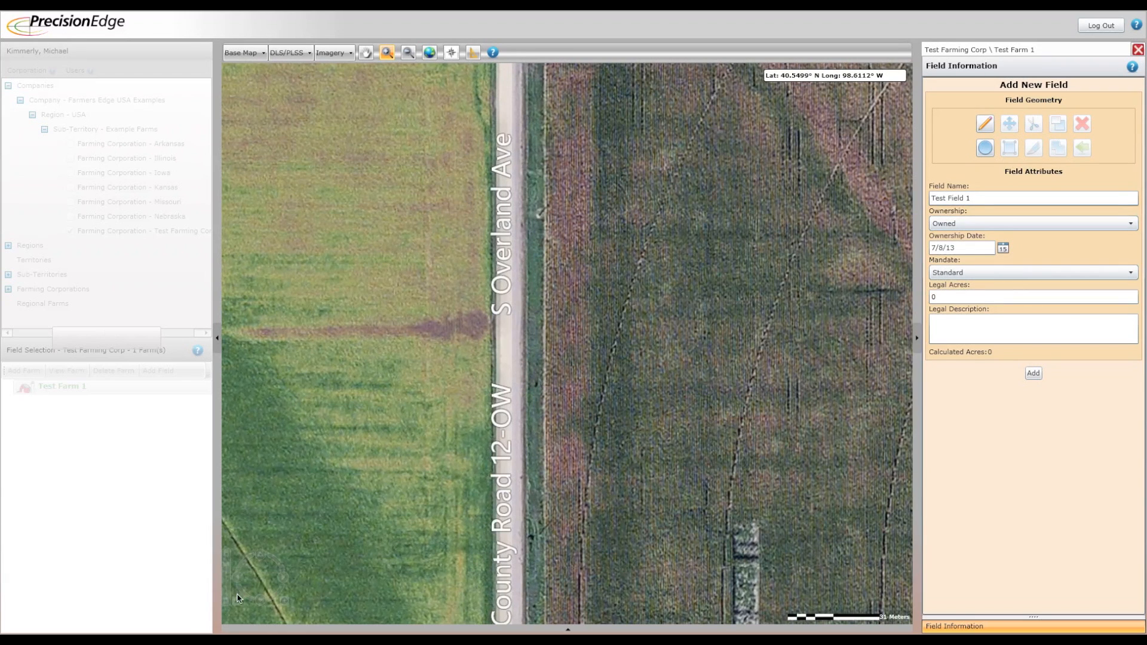
Set the legal acres to 45 for the new field on the bare parcel east of the creek
click(227, 619)
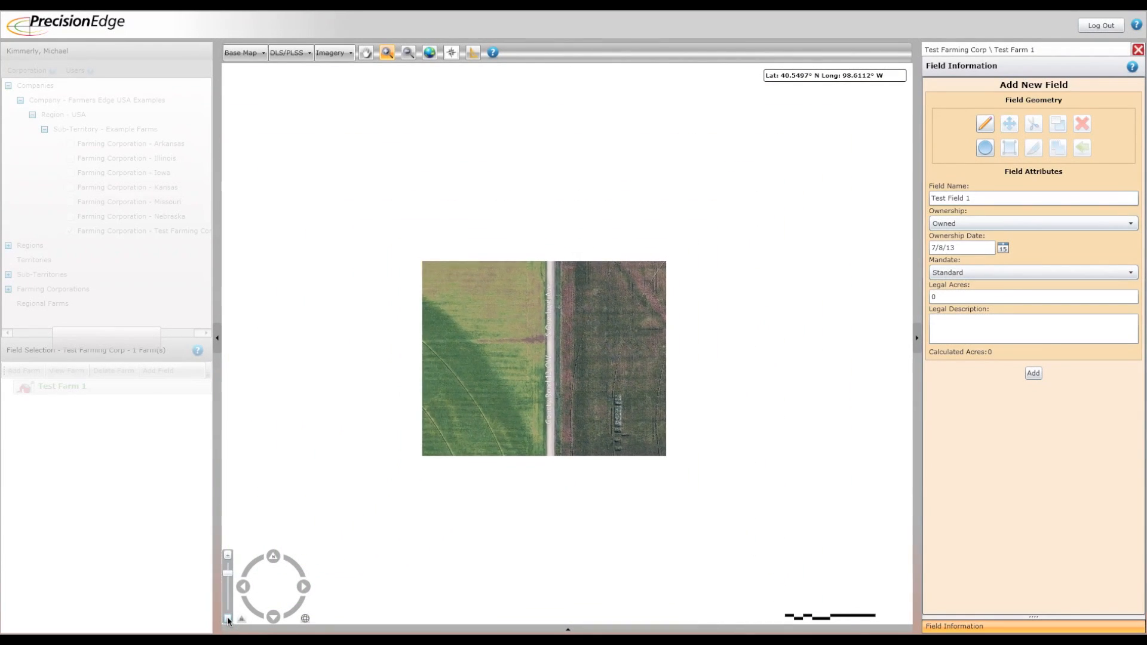
click(228, 619)
click(228, 619)
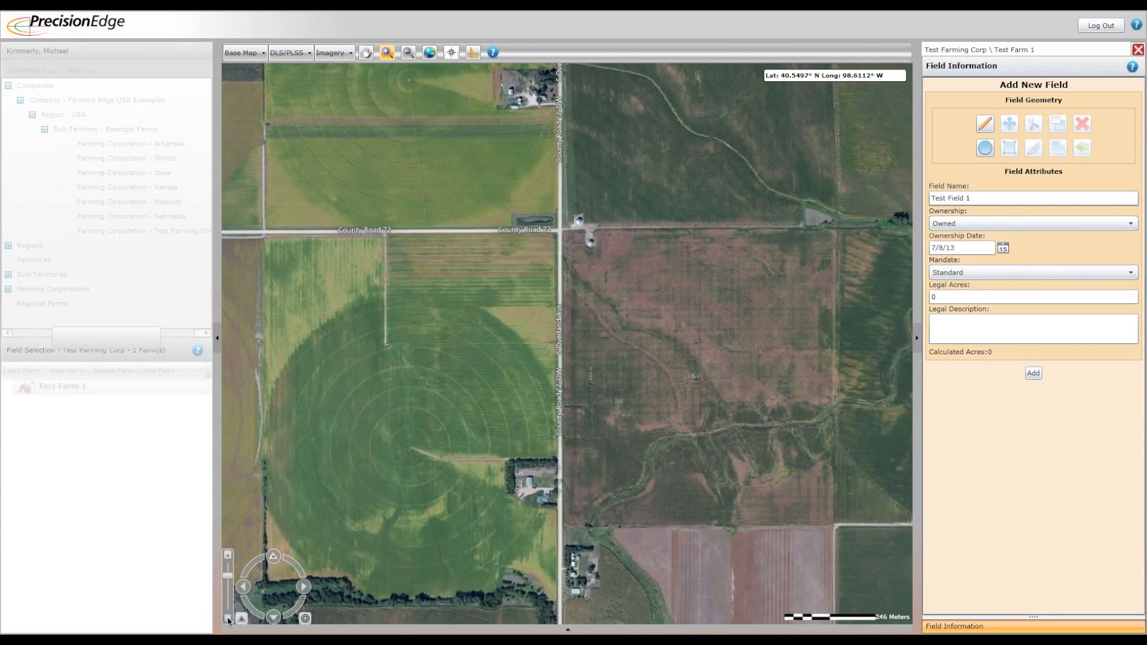
click(366, 53)
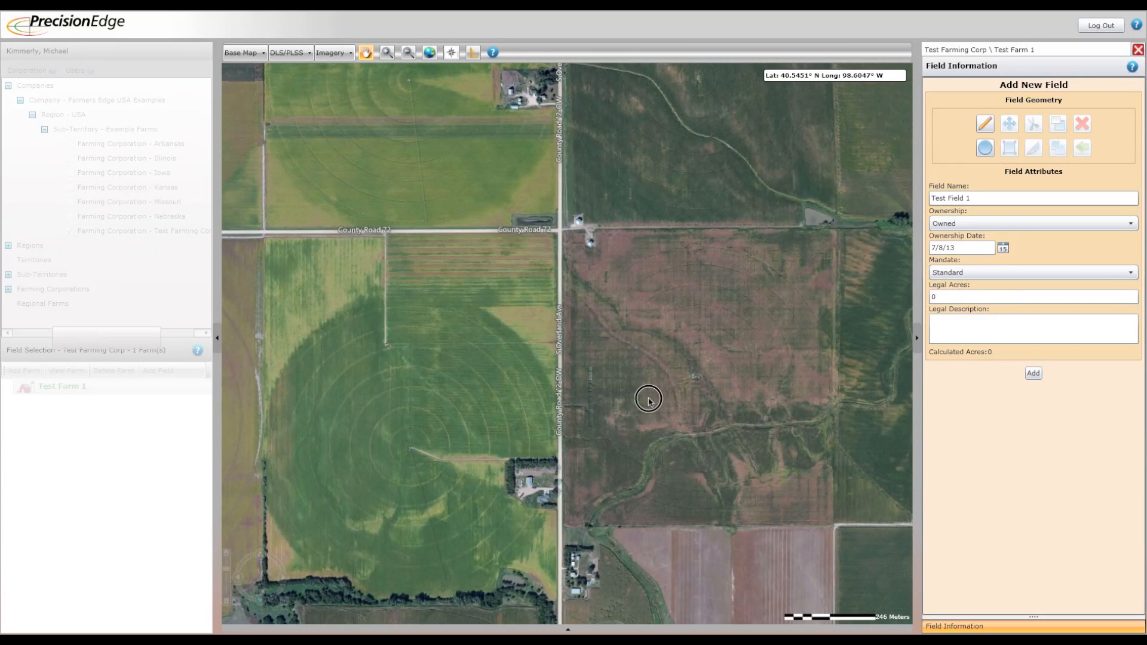
drag(649, 399, 580, 293)
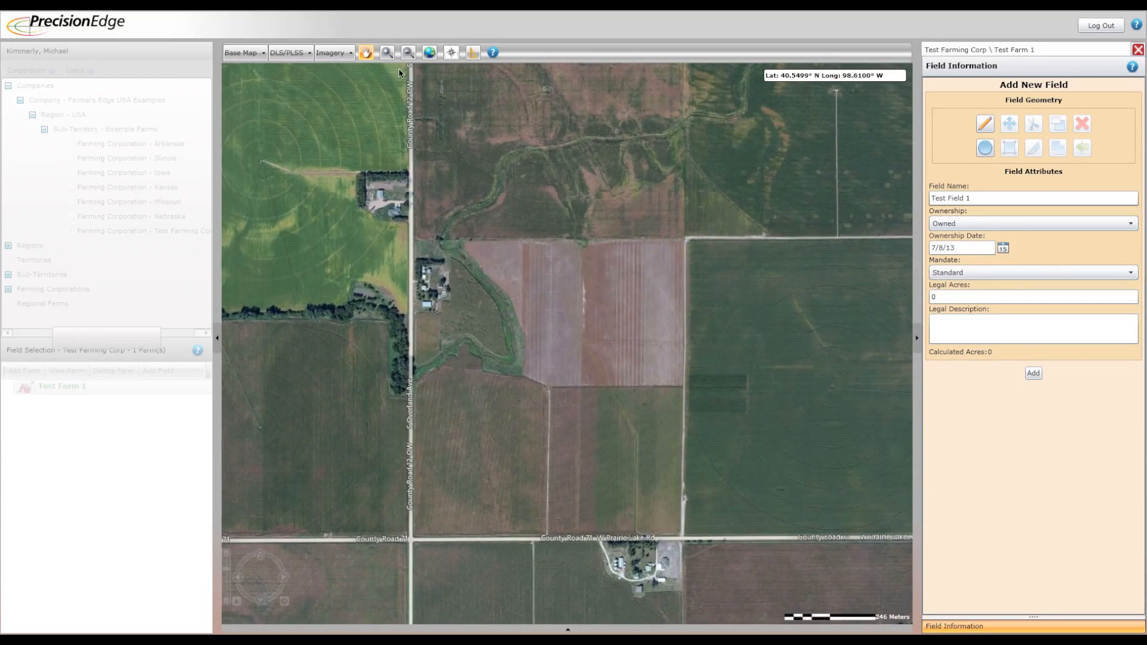
click(387, 53)
drag(425, 193, 750, 429)
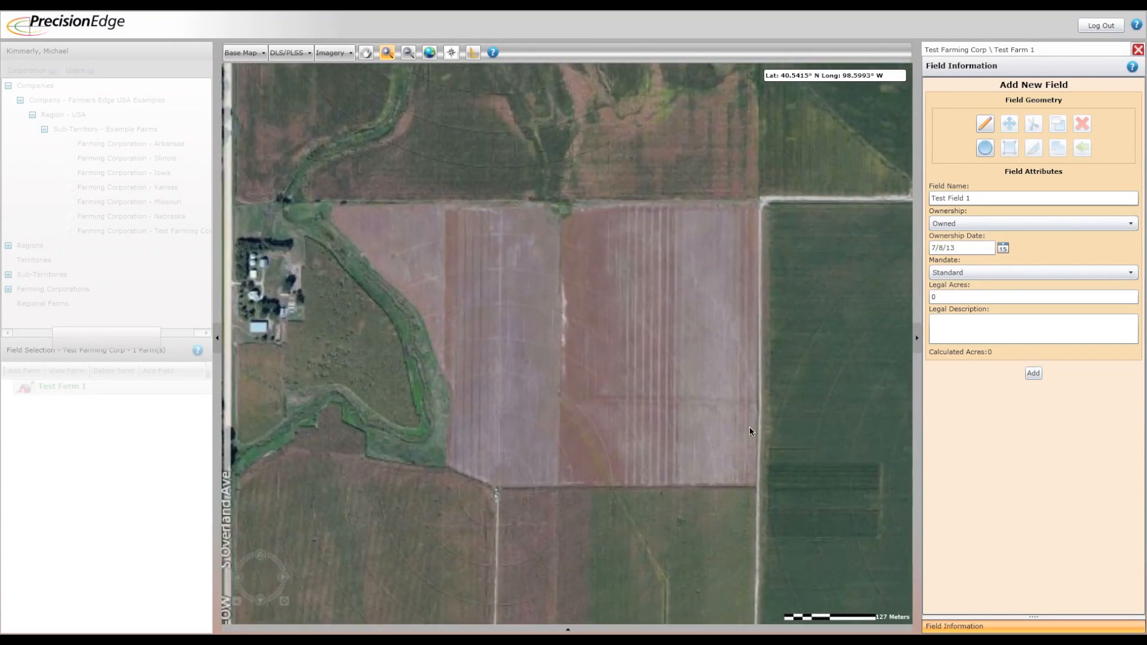
click(942, 297)
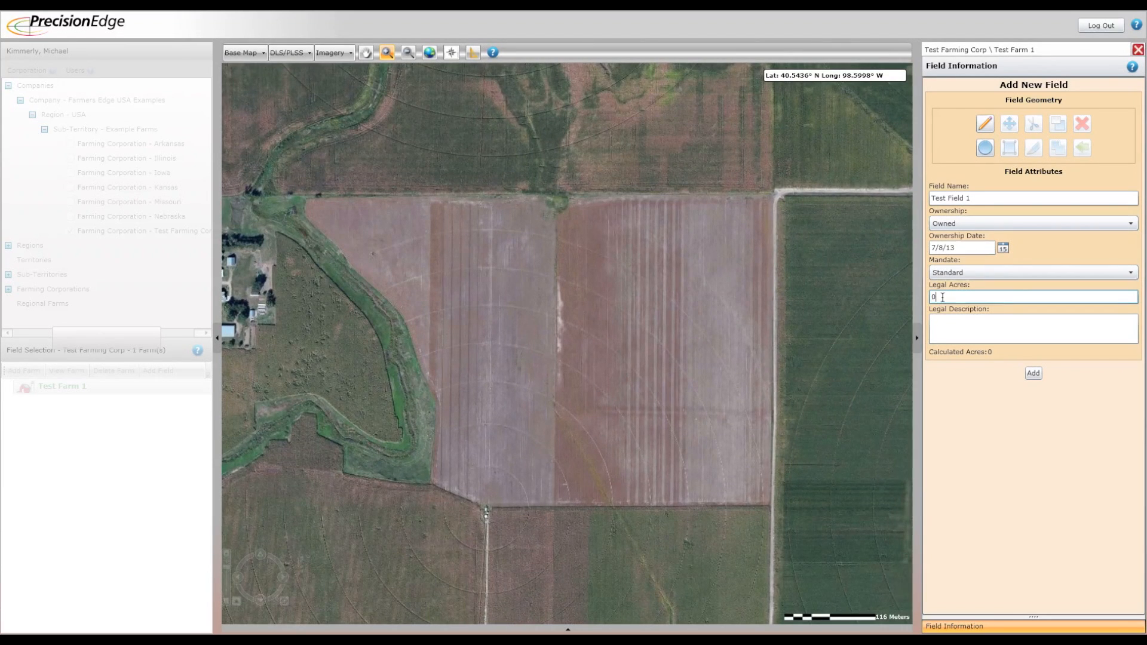
double_click(942, 297)
text(45)
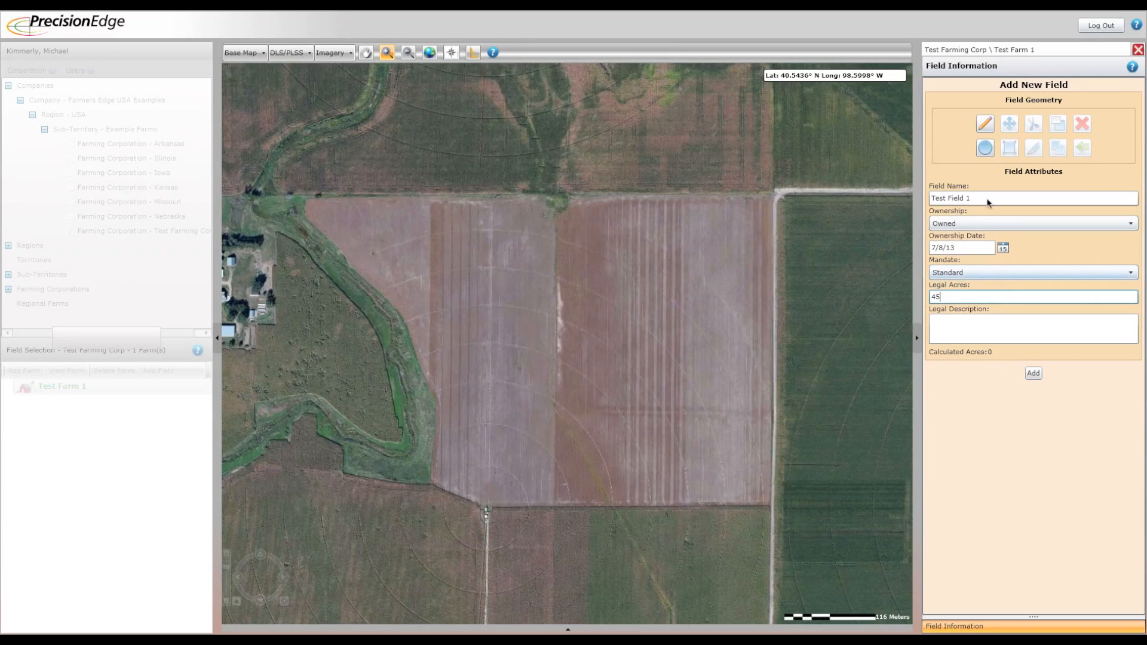
Draw the field boundary as a closed polygon around the bare parcel, following the roads, its southern edge and the curved creek bank
click(985, 124)
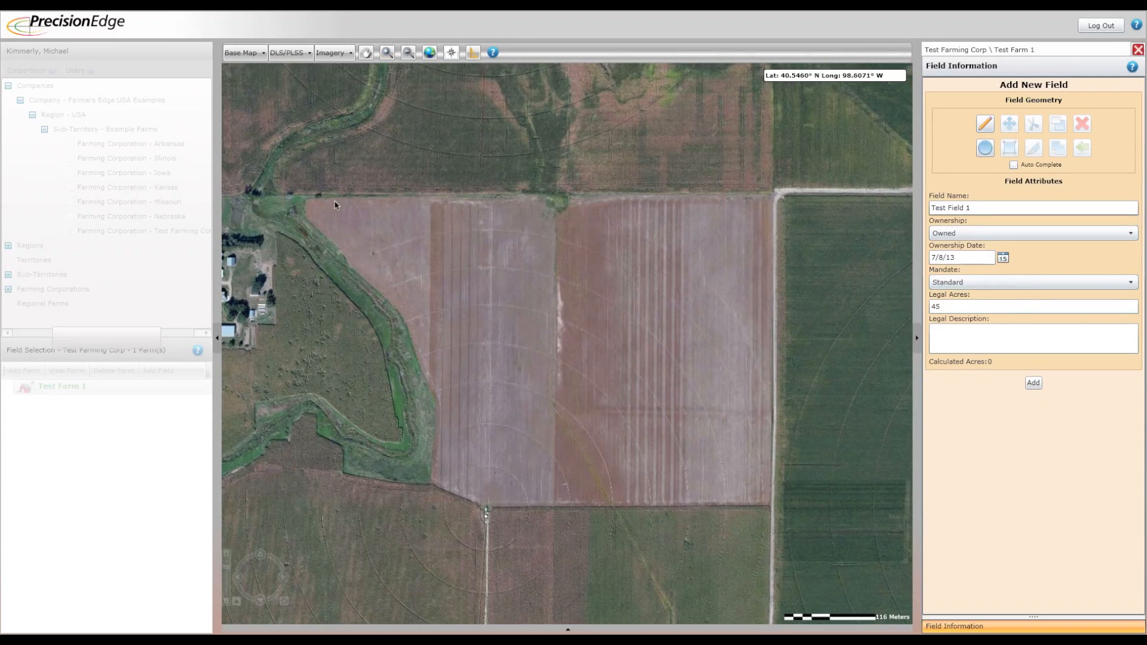
click(307, 205)
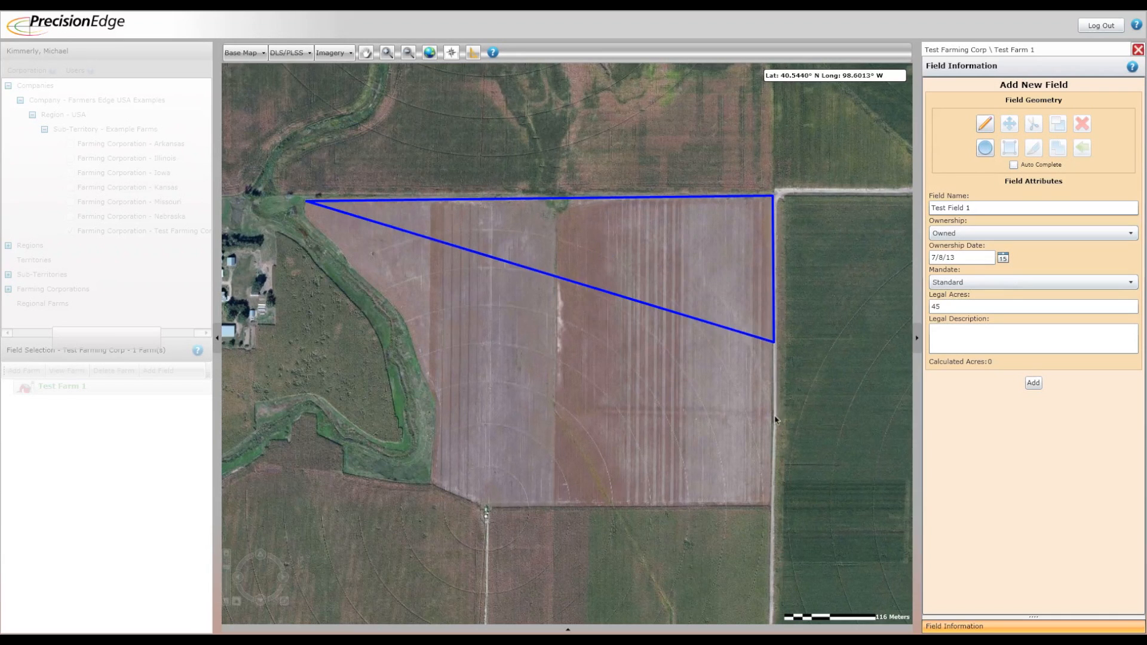
click(769, 503)
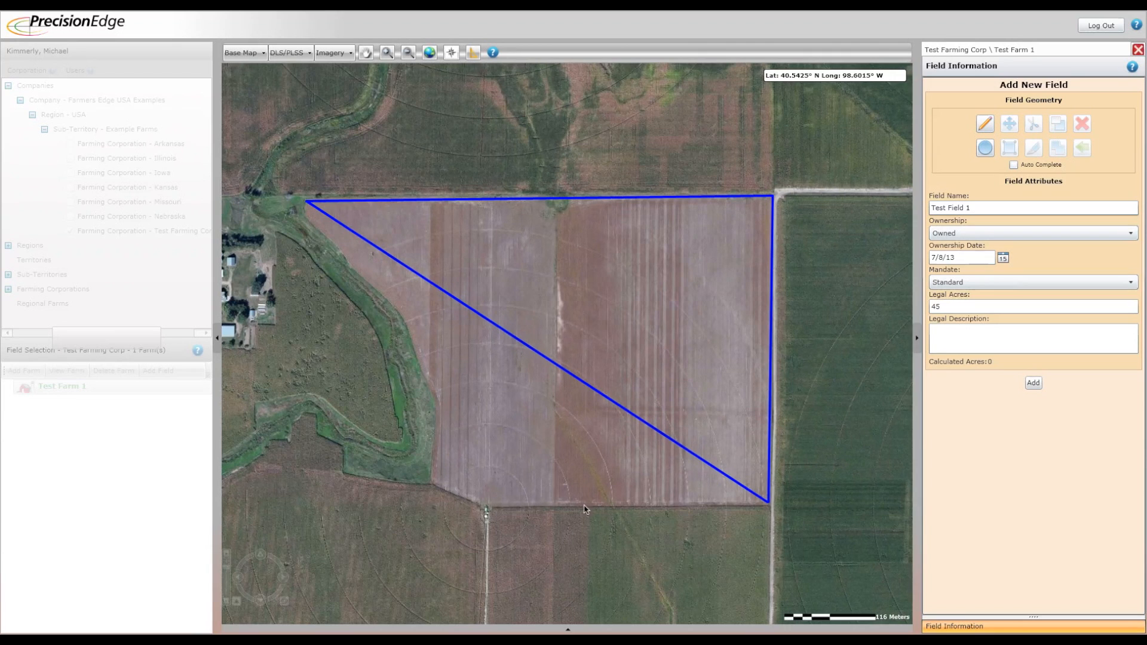
click(481, 506)
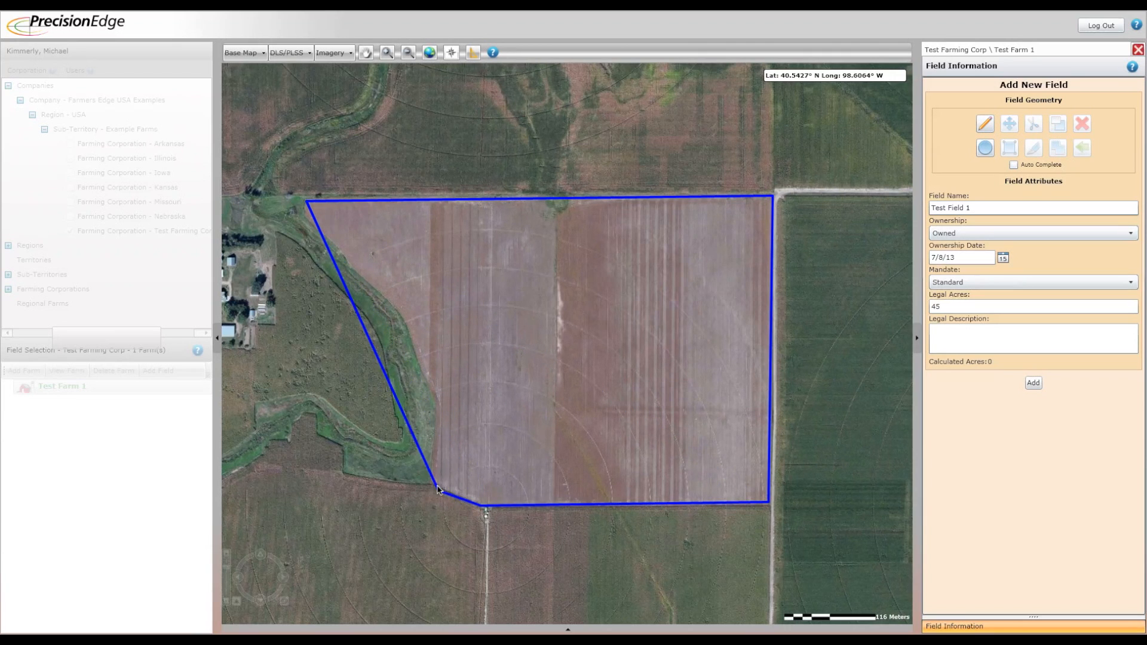
click(434, 485)
click(437, 412)
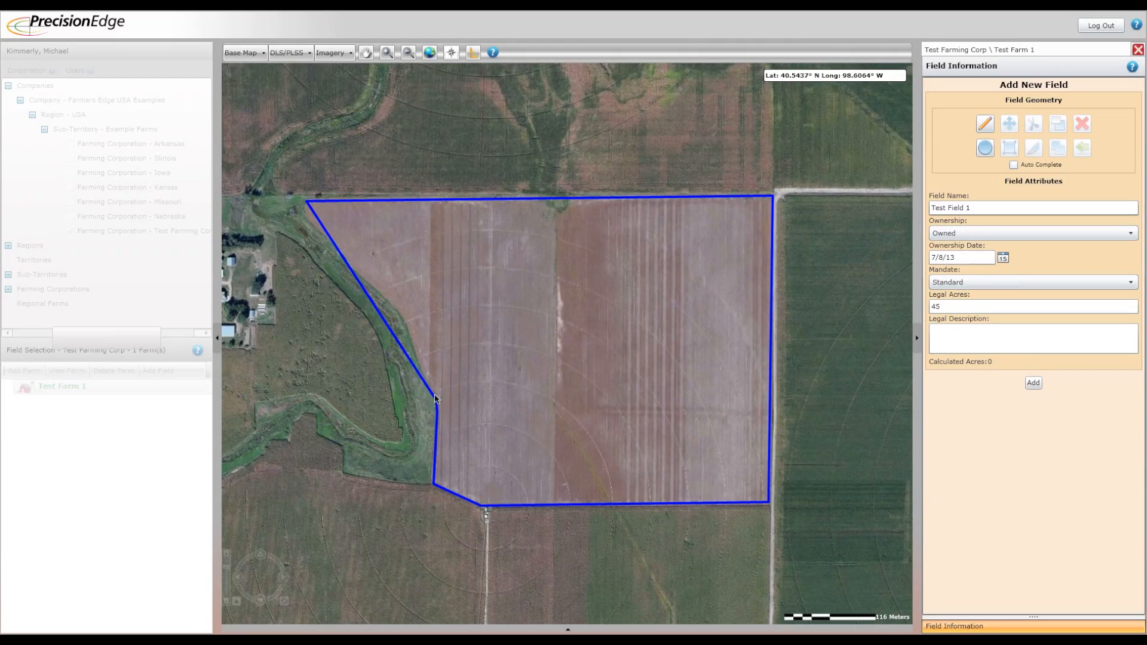
click(434, 393)
click(422, 379)
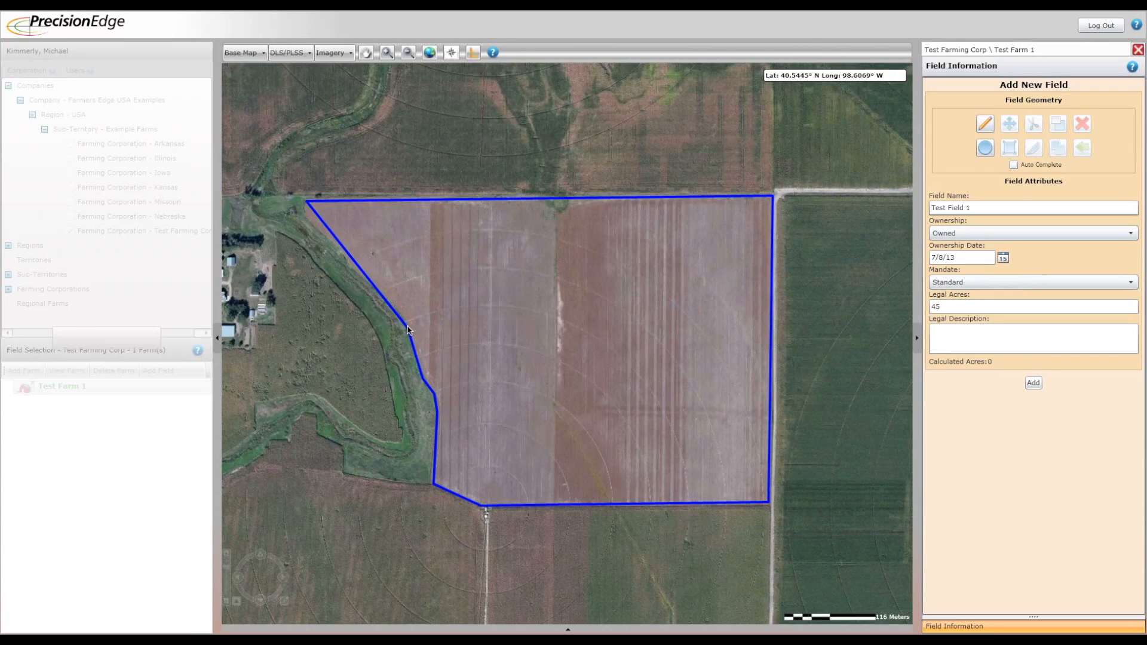
click(407, 328)
click(352, 269)
click(346, 252)
click(337, 248)
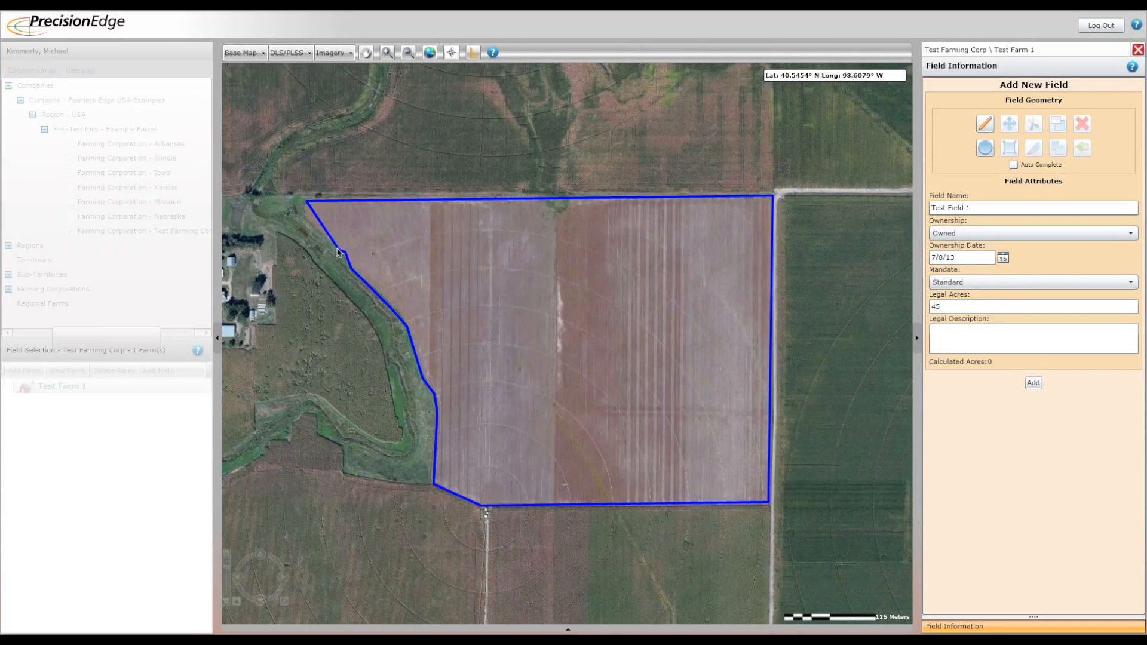
double_click(306, 218)
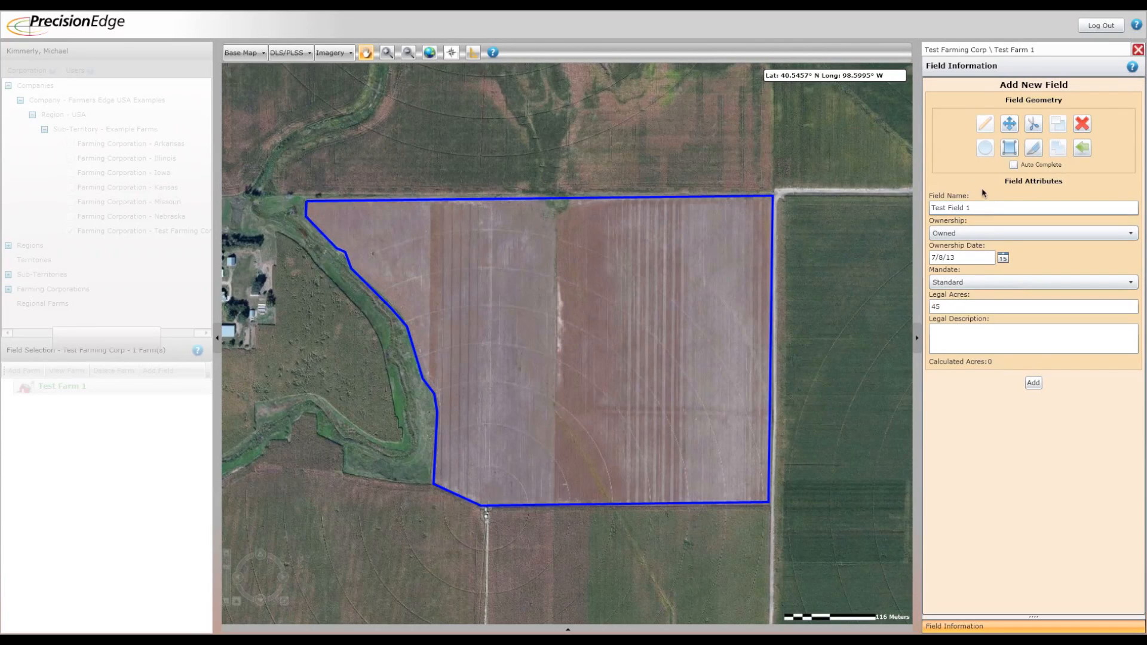
Add the outlined field to Test Farm 1 and select Test Field 1 under that farm
click(1033, 384)
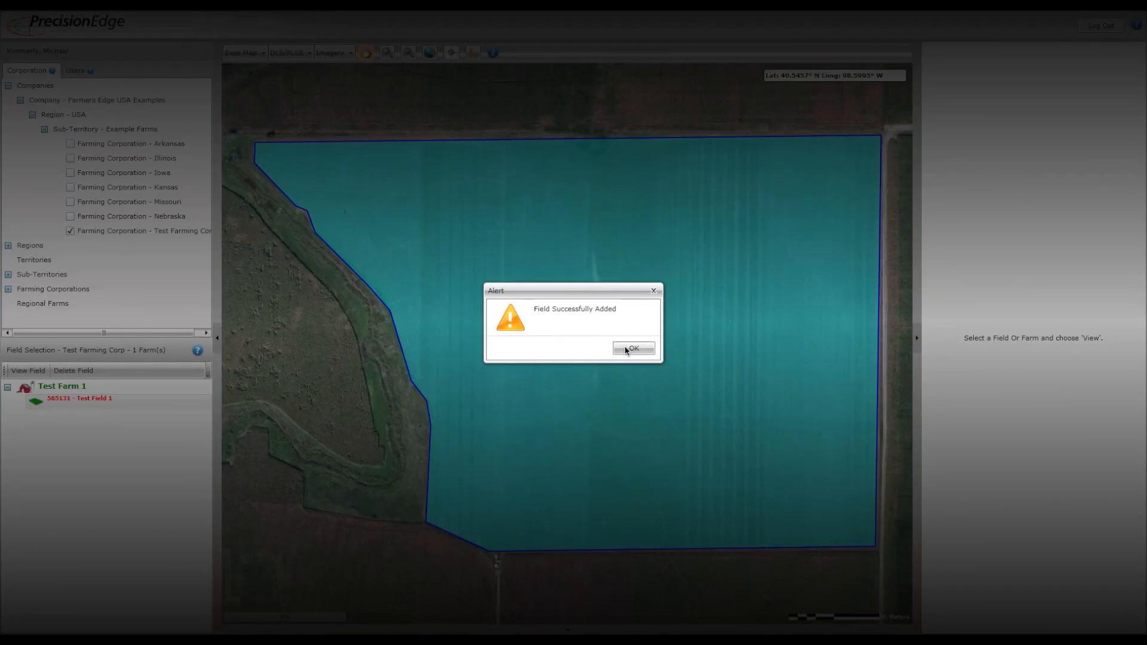
click(625, 350)
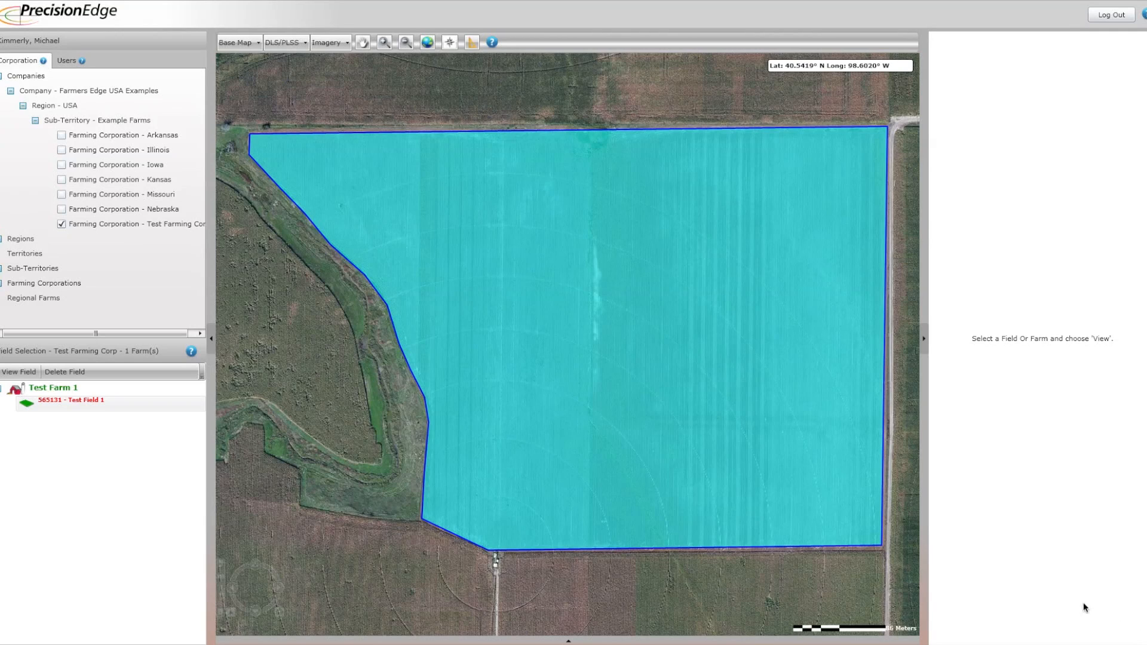
click(86, 404)
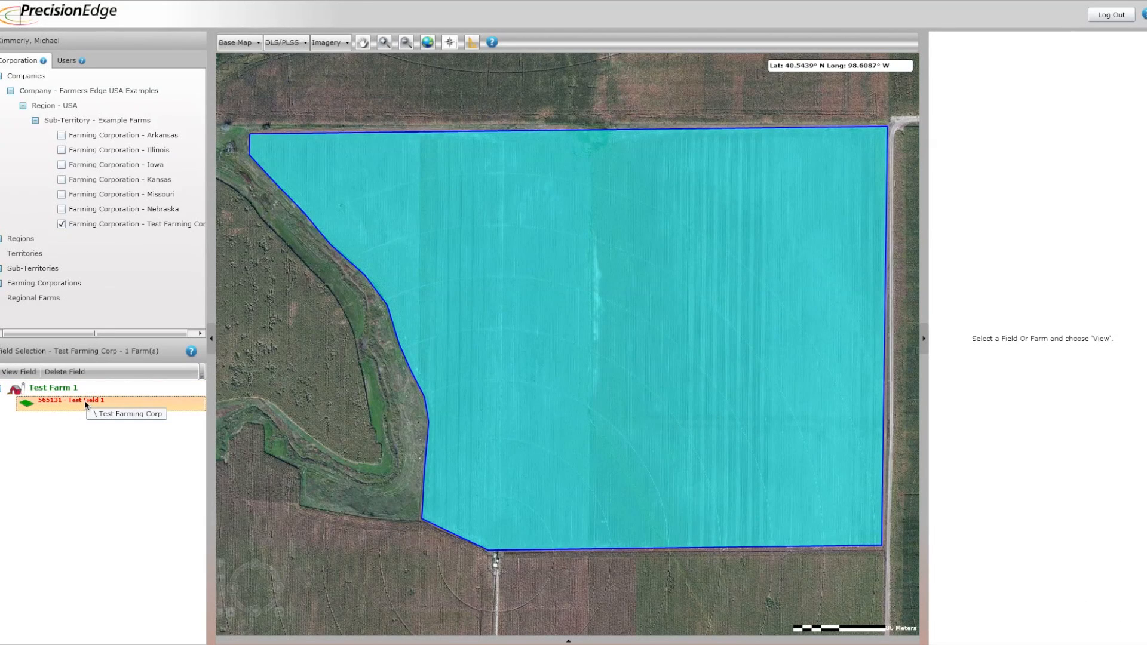
Open Test Field 1 and smooth its western boundary by moving vertices slightly along the lower bend of the creek bank
right_click(86, 404)
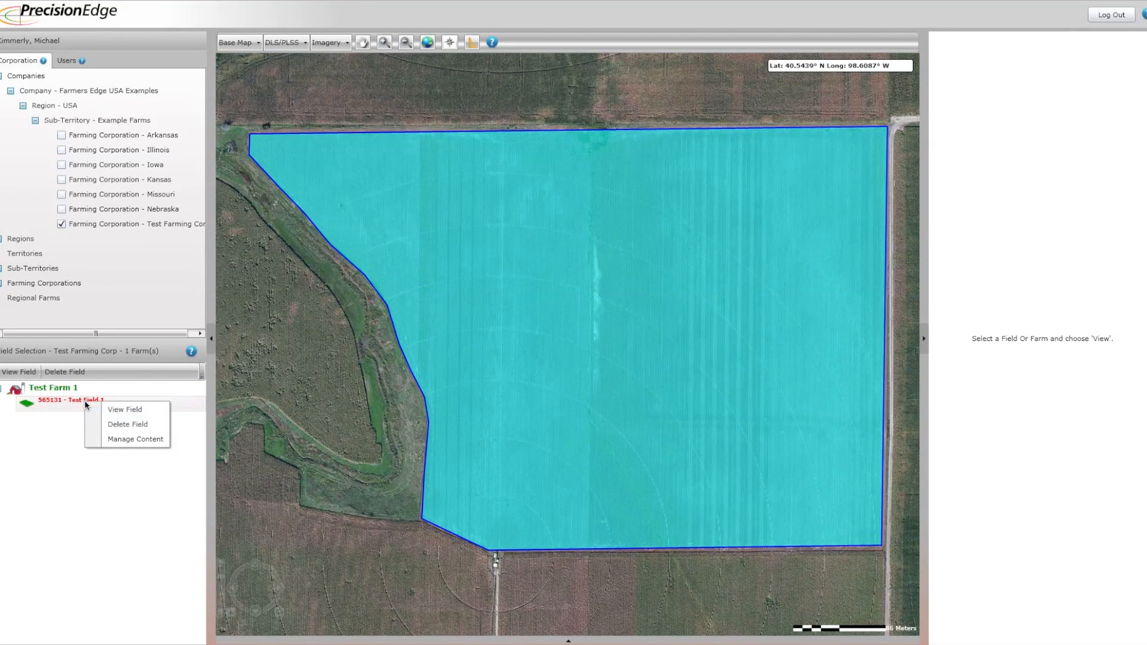
click(117, 411)
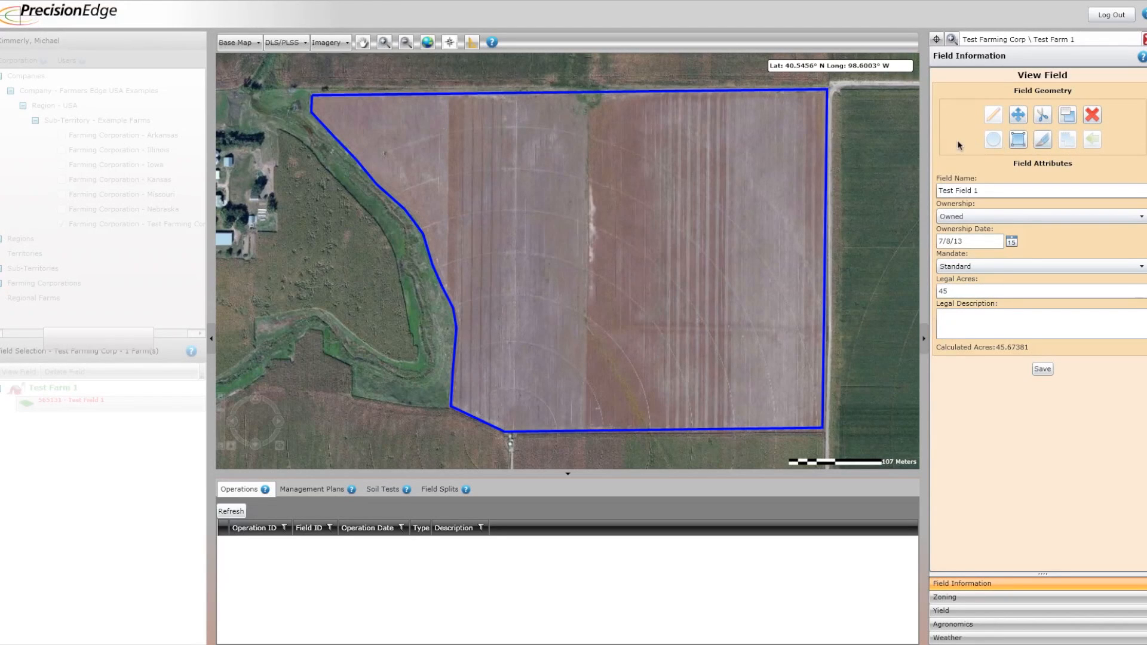
click(1018, 141)
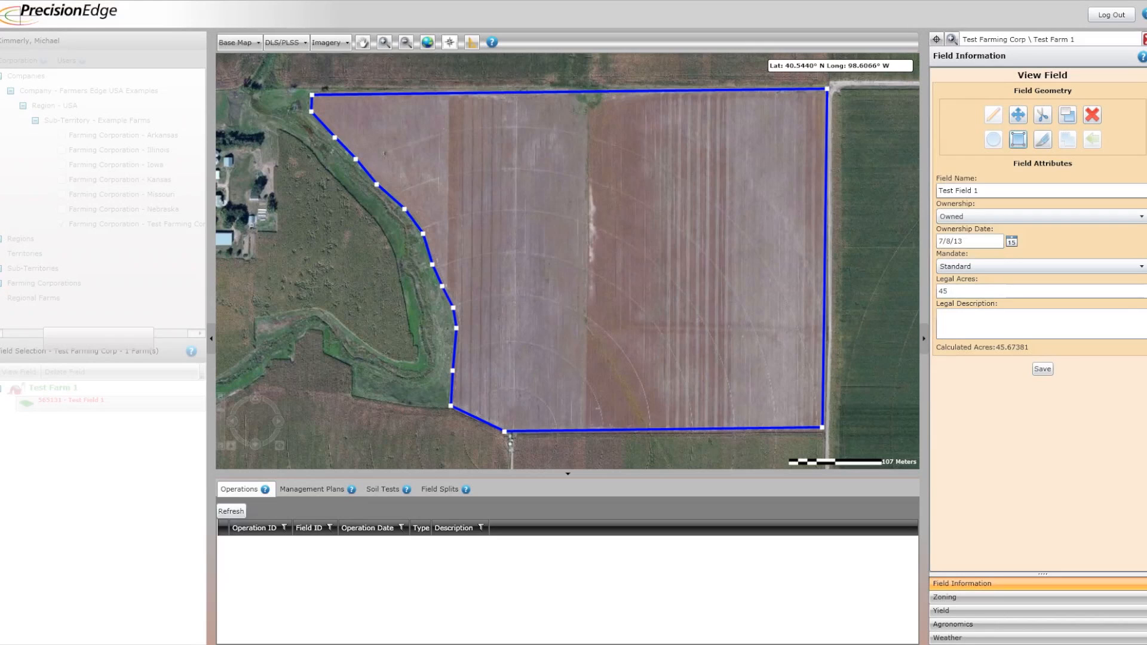
mouse_move(443, 289)
mouse_down()
mouse_move(476, 269)
mouse_move(444, 289)
mouse_up()
double_click(454, 308)
mouse_move(450, 310)
mouse_down()
mouse_move(477, 302)
mouse_move(449, 305)
mouse_up()
Try cutting off the field's southeast corner with a diagonal line, and undo the cut
click(1042, 141)
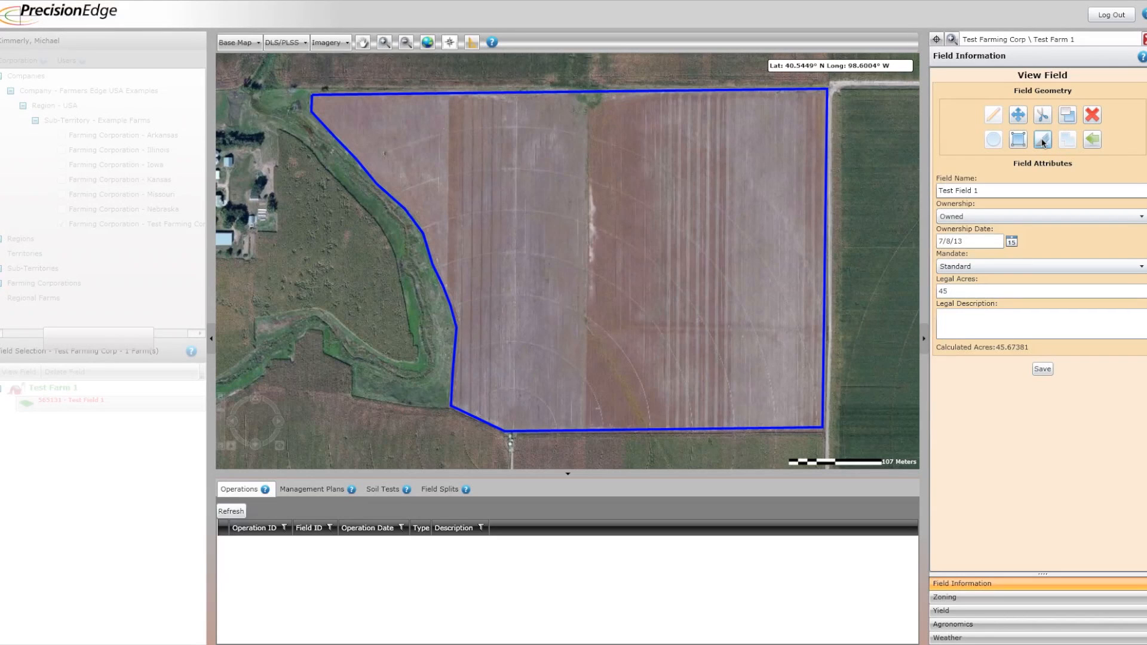
click(846, 314)
double_click(687, 448)
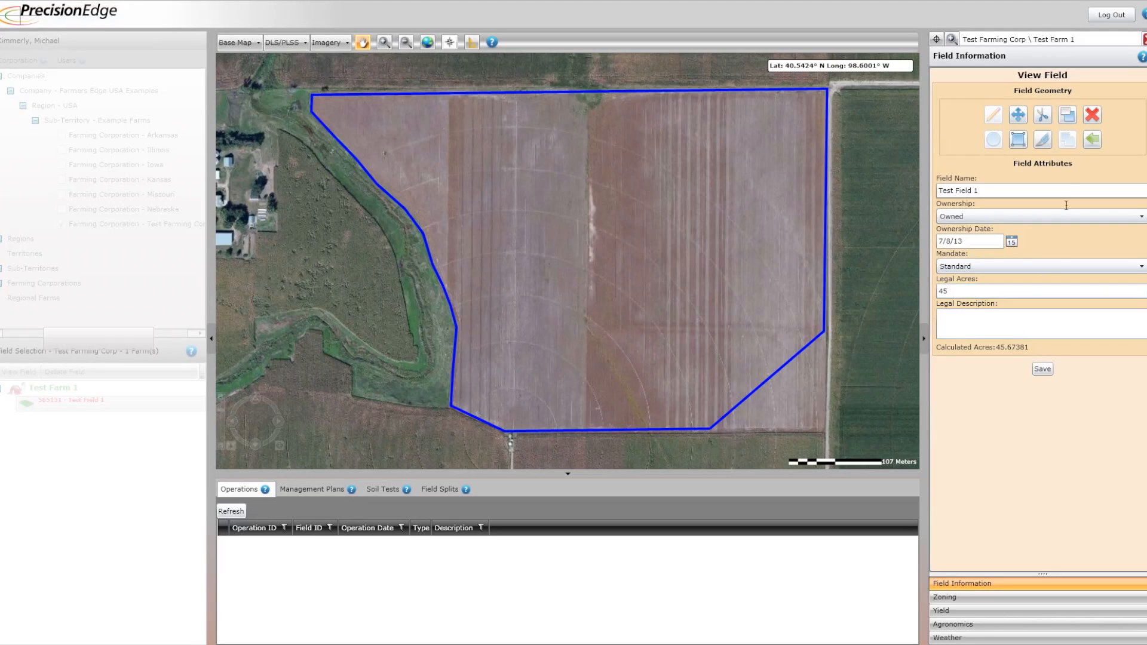
click(1091, 141)
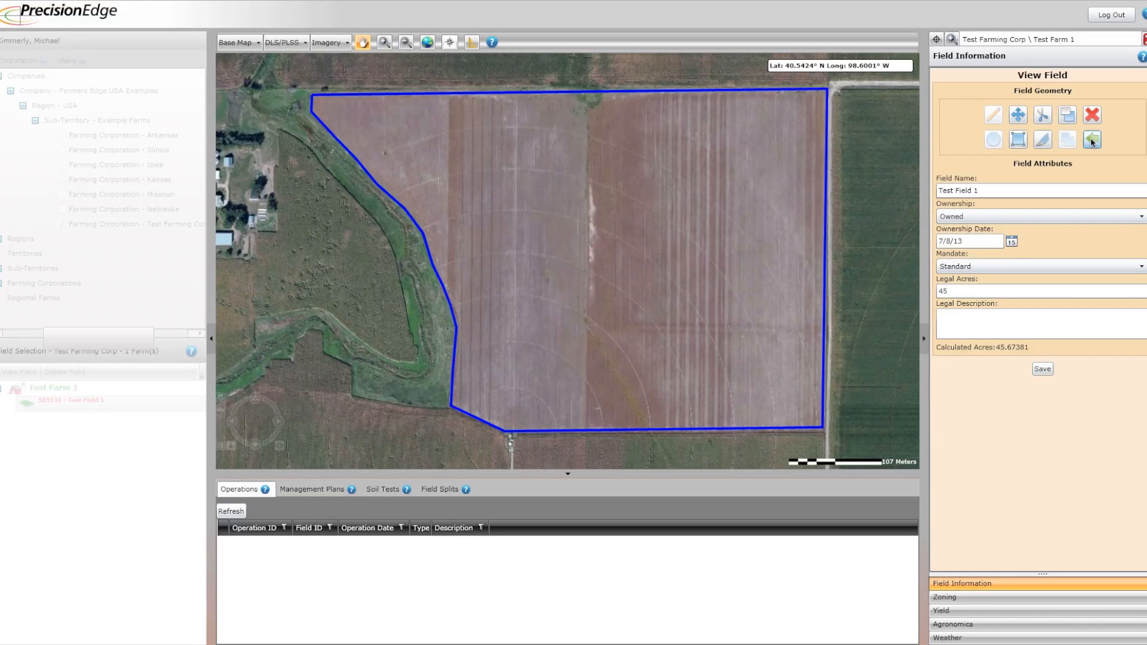
Try cutting a narrow six-sided hole around the pale strip mid-field, and undo the cutout
click(1041, 113)
click(582, 246)
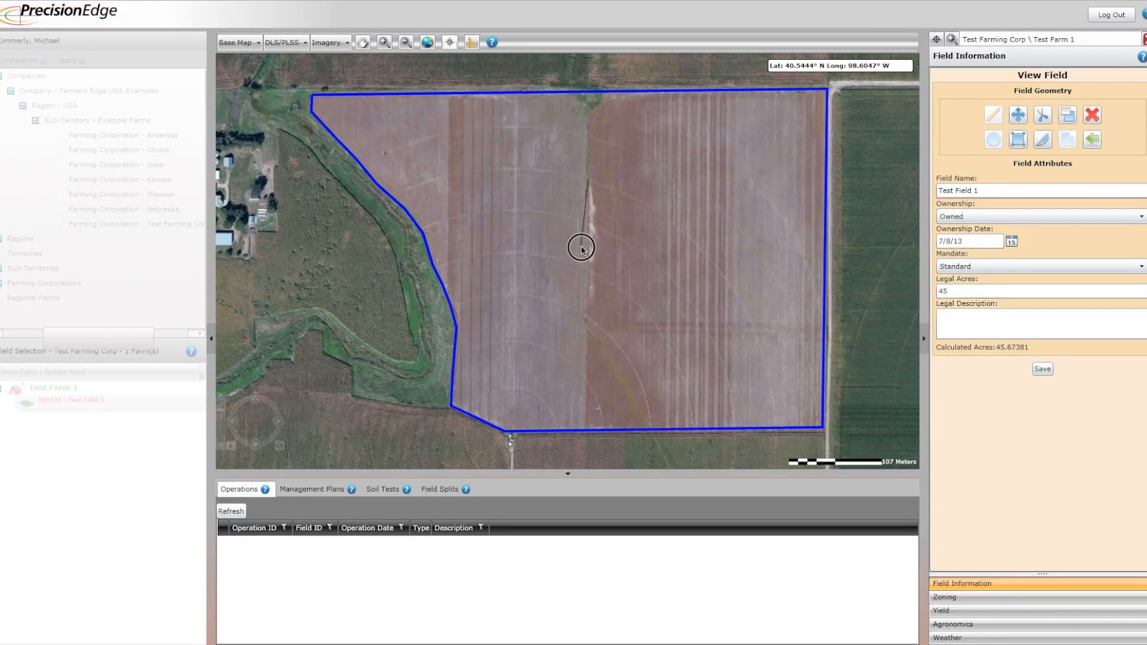
click(595, 305)
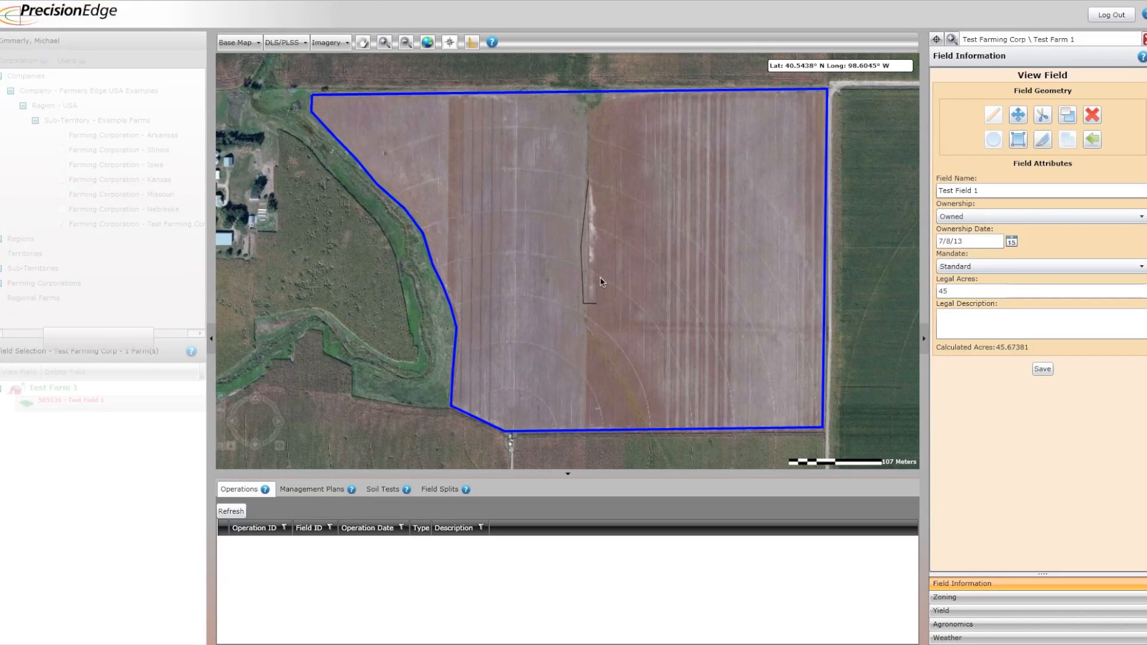
click(603, 246)
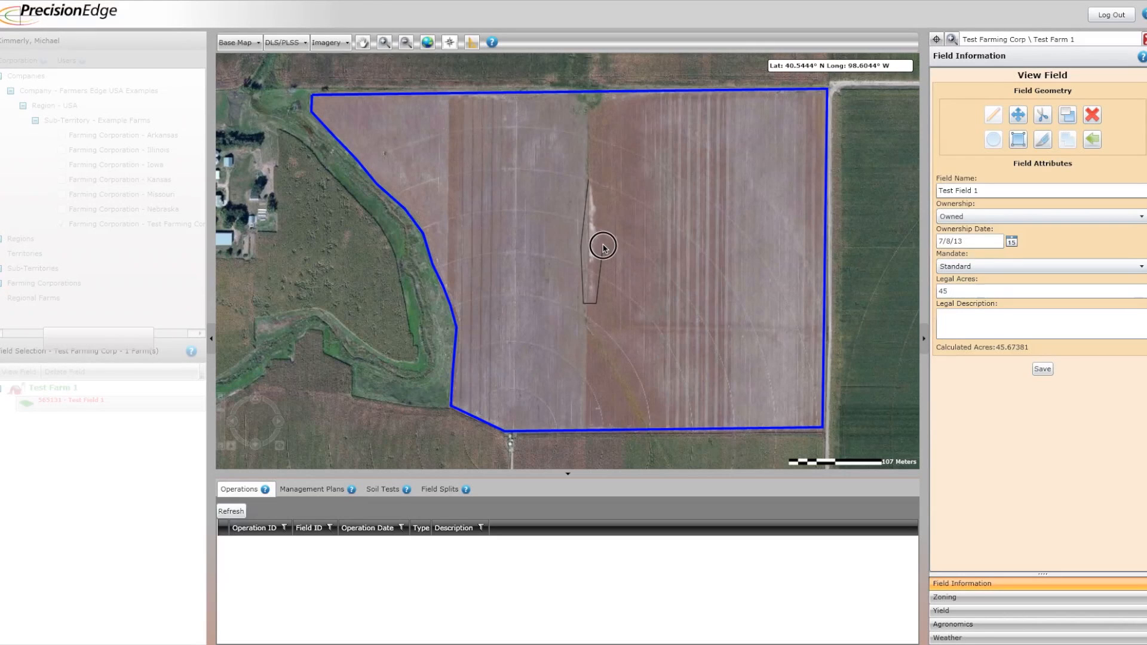
click(595, 181)
click(586, 185)
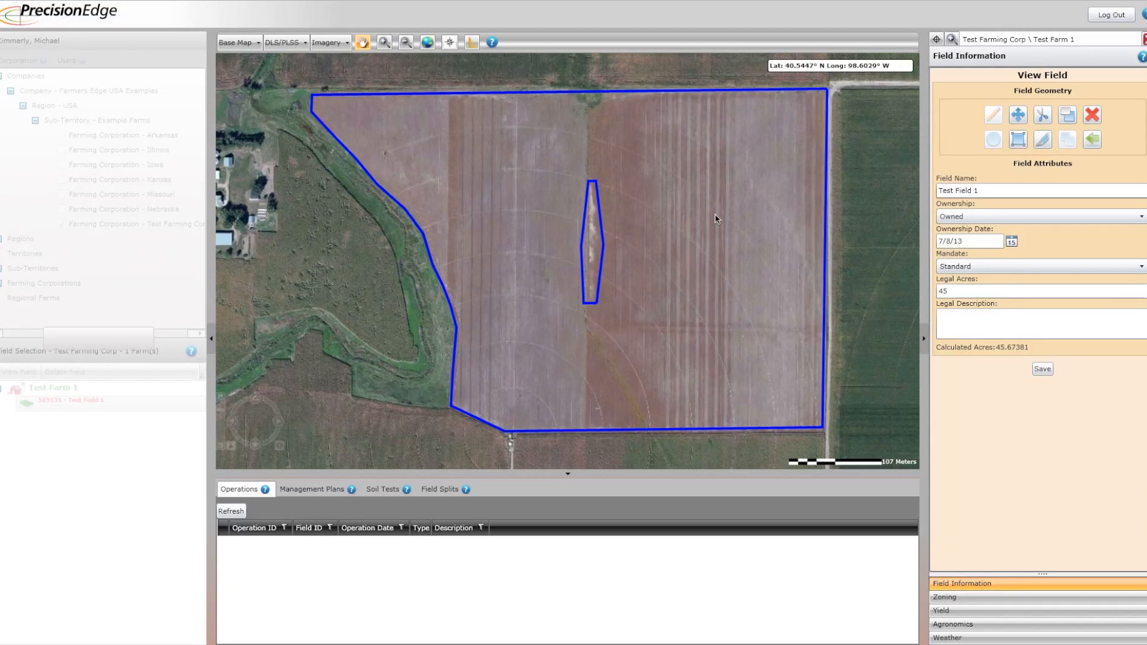
click(1092, 141)
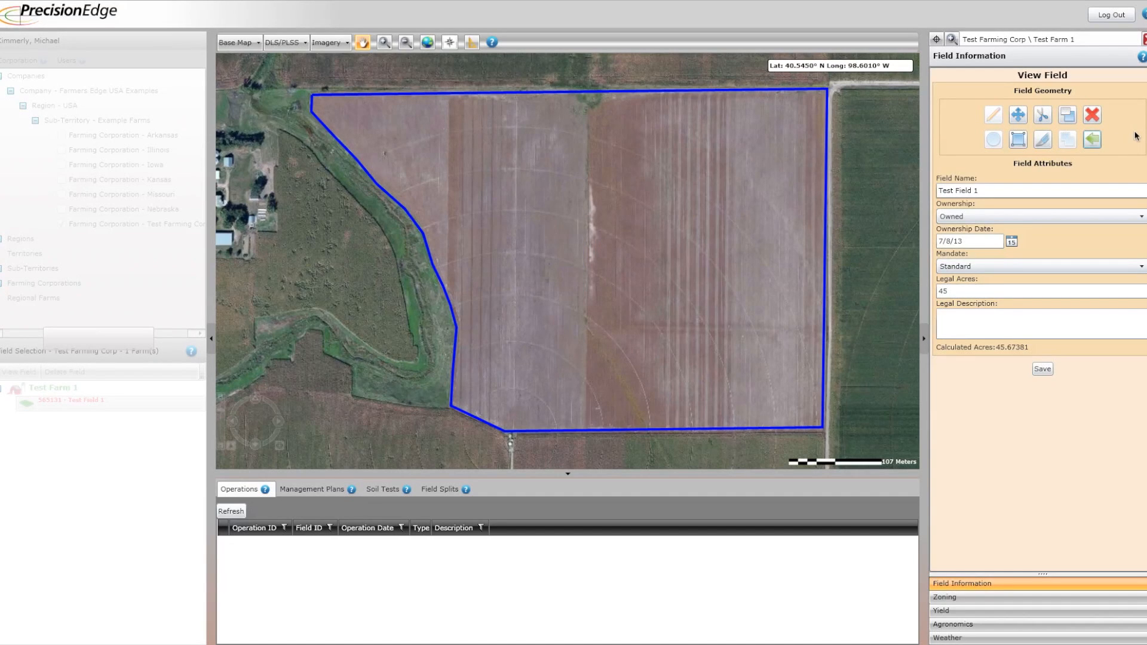
Split the field in two with a straight north-south line along the pale strip, confirm the split and save the field
click(1068, 116)
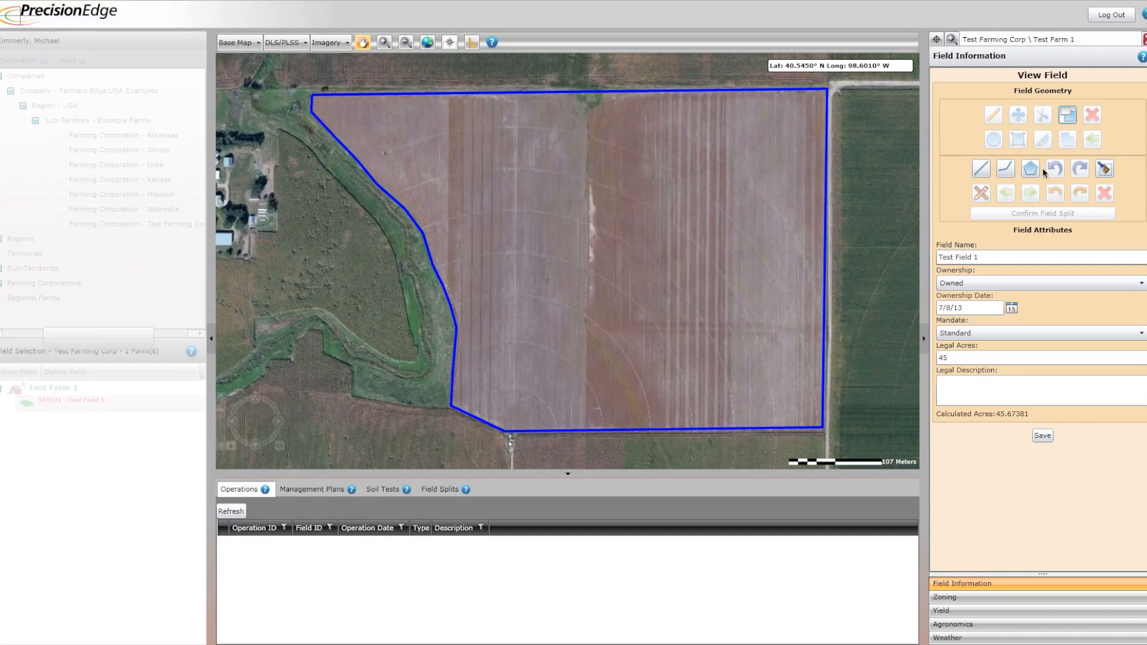
click(981, 168)
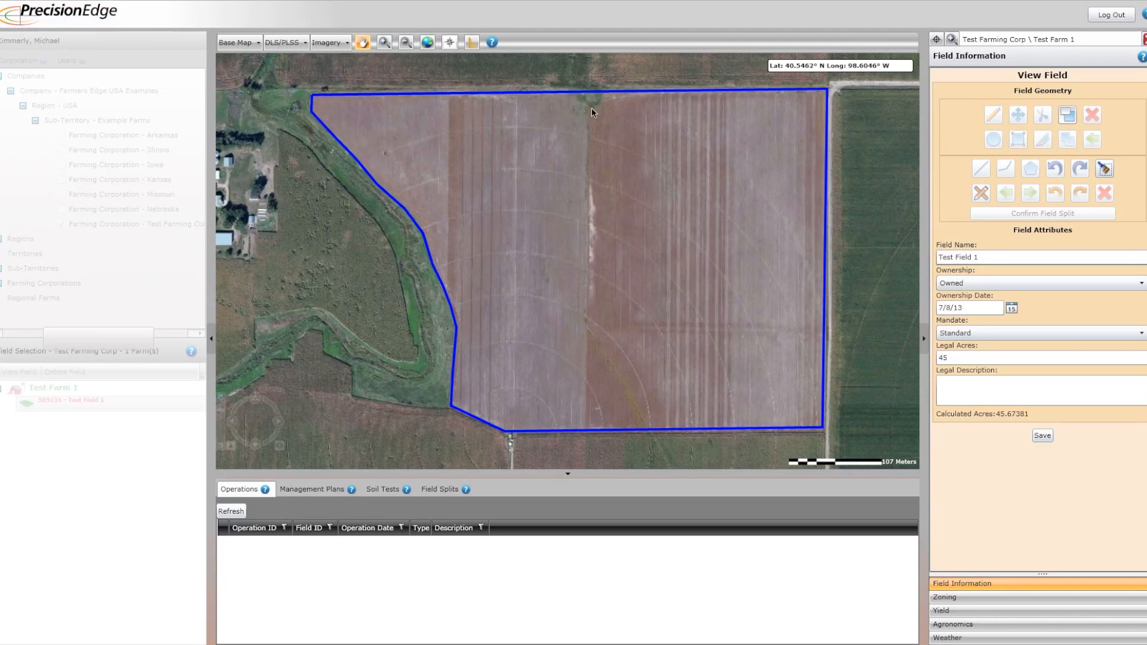
drag(588, 73, 586, 390)
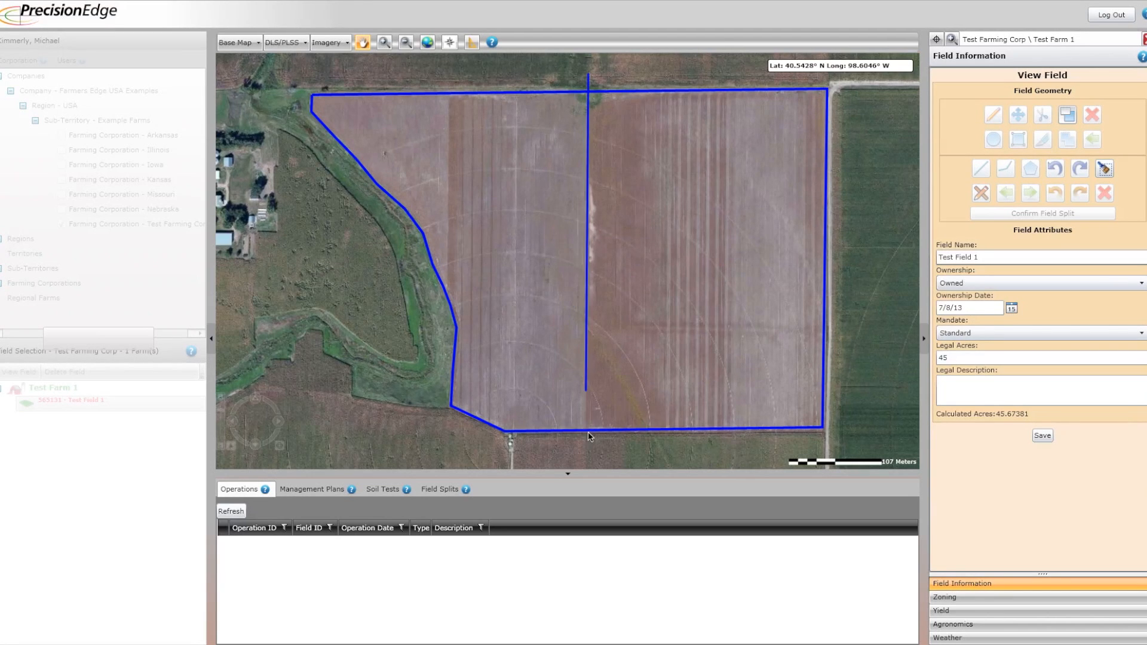
drag(588, 437, 586, 452)
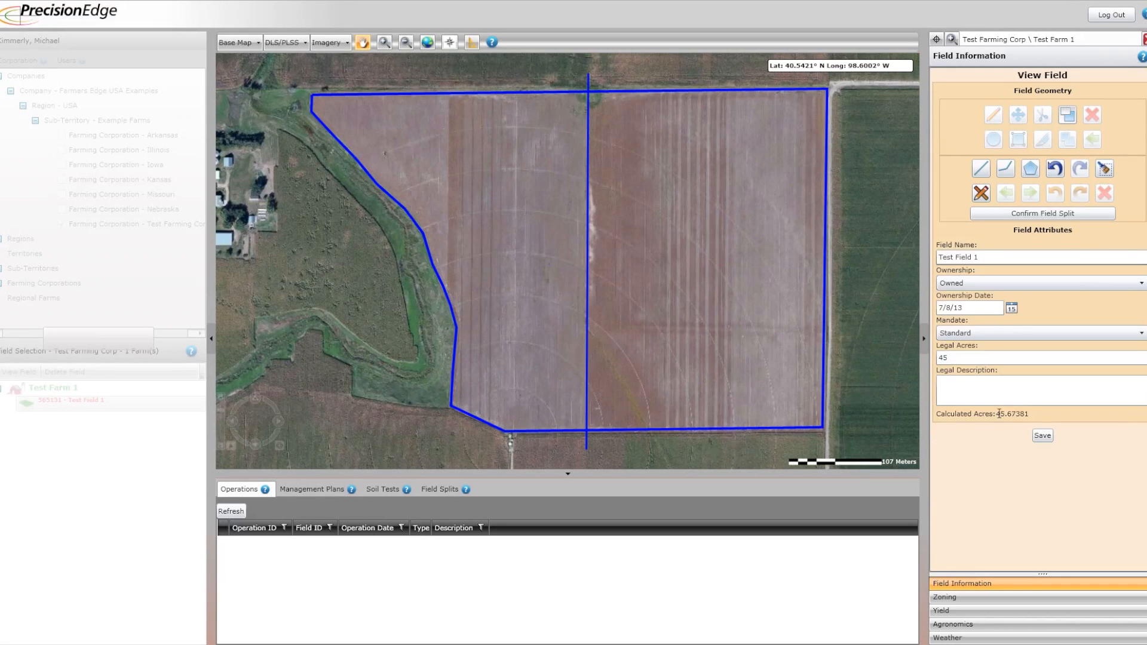
click(1037, 215)
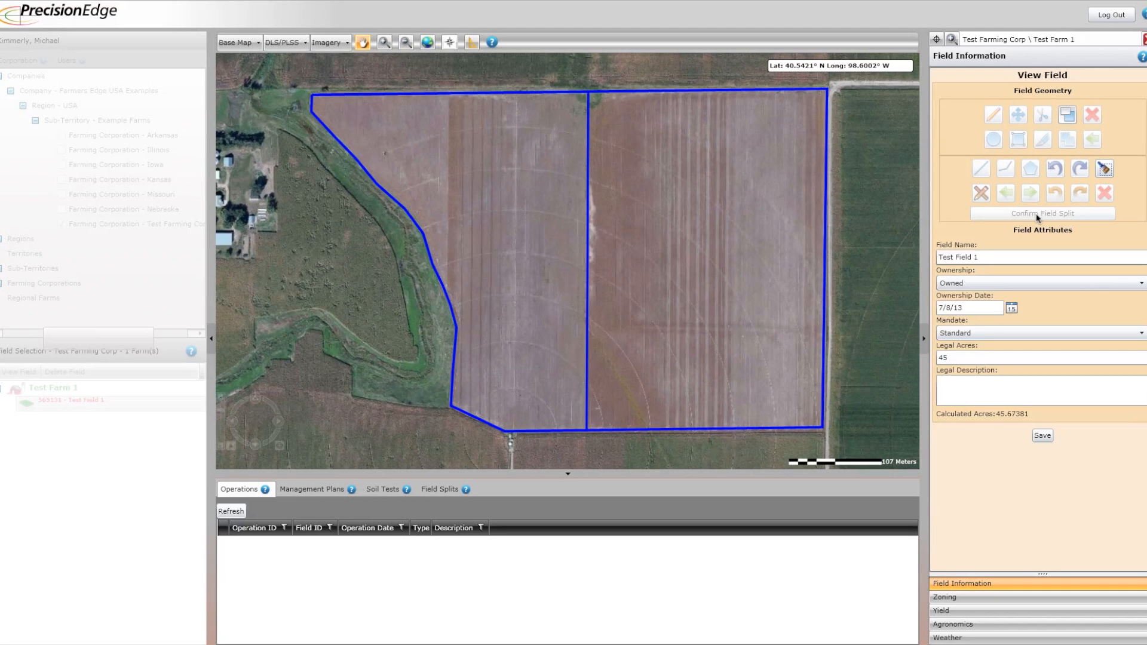
click(1042, 436)
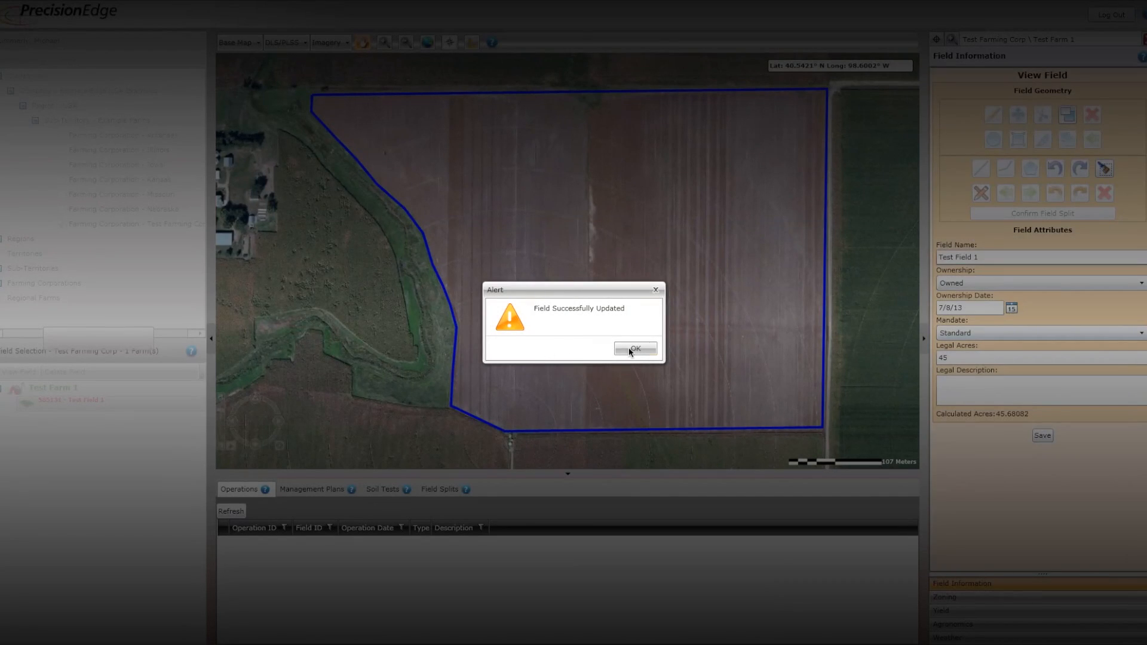
click(634, 349)
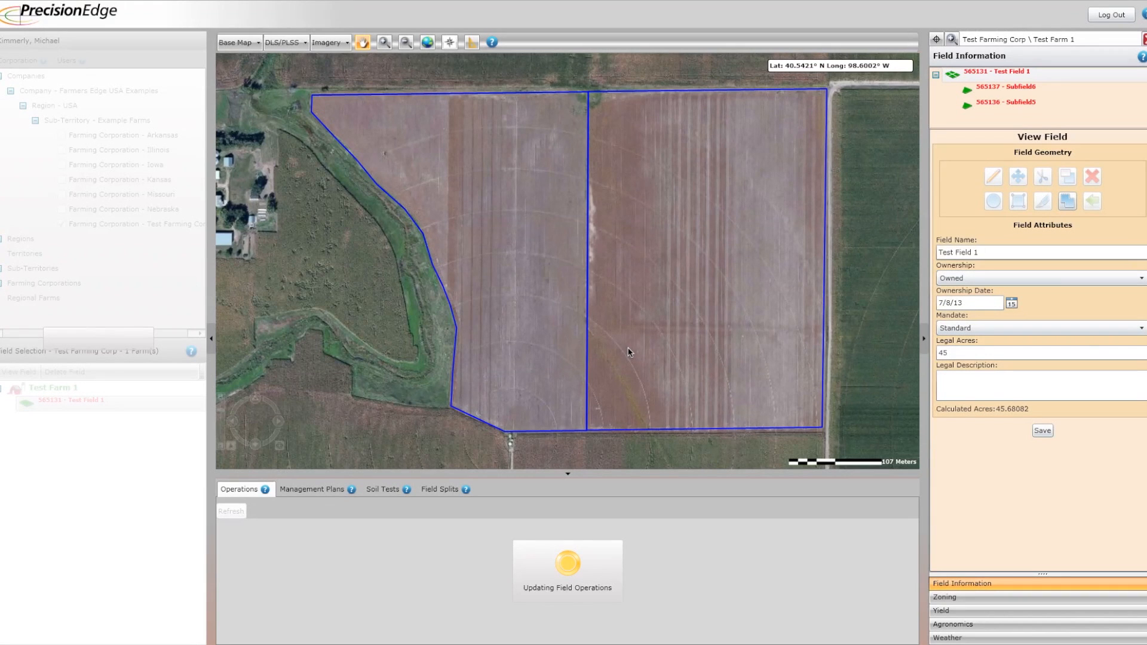
Highlight Subfield6 and Subfield5 in turn to review the area each one covers
click(978, 73)
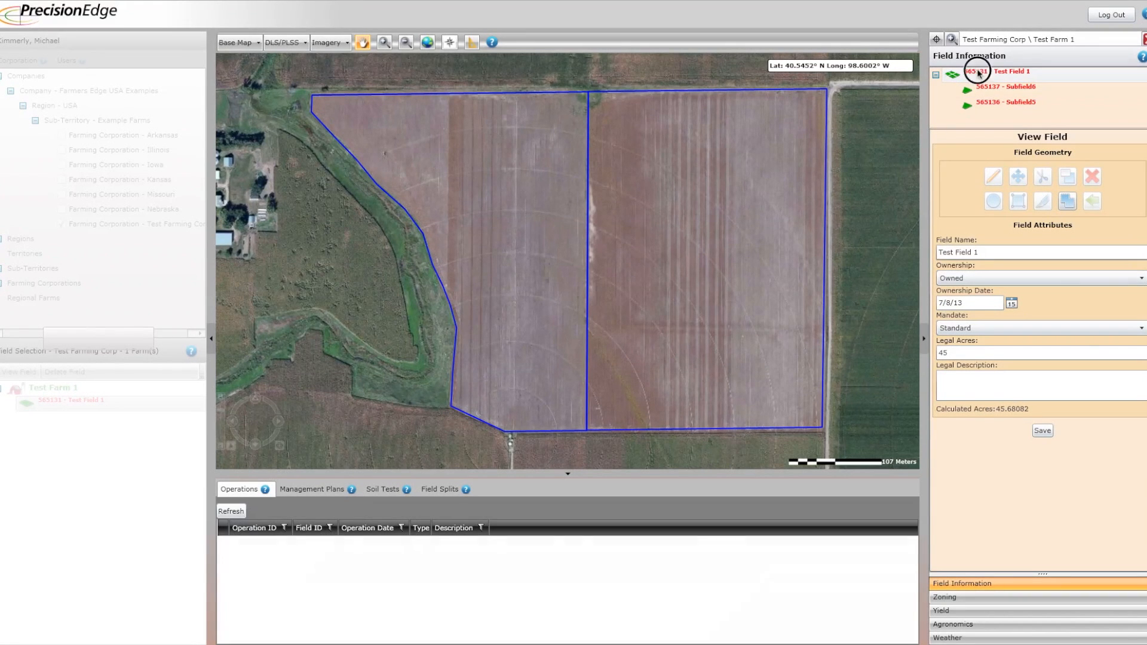
click(937, 77)
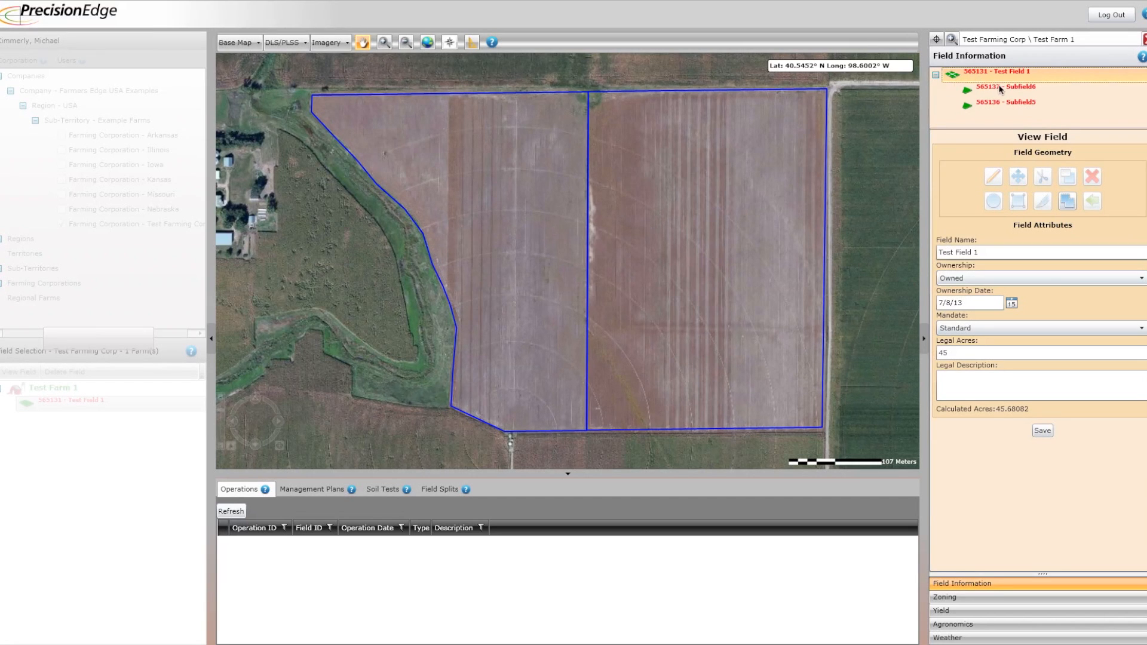
click(1004, 88)
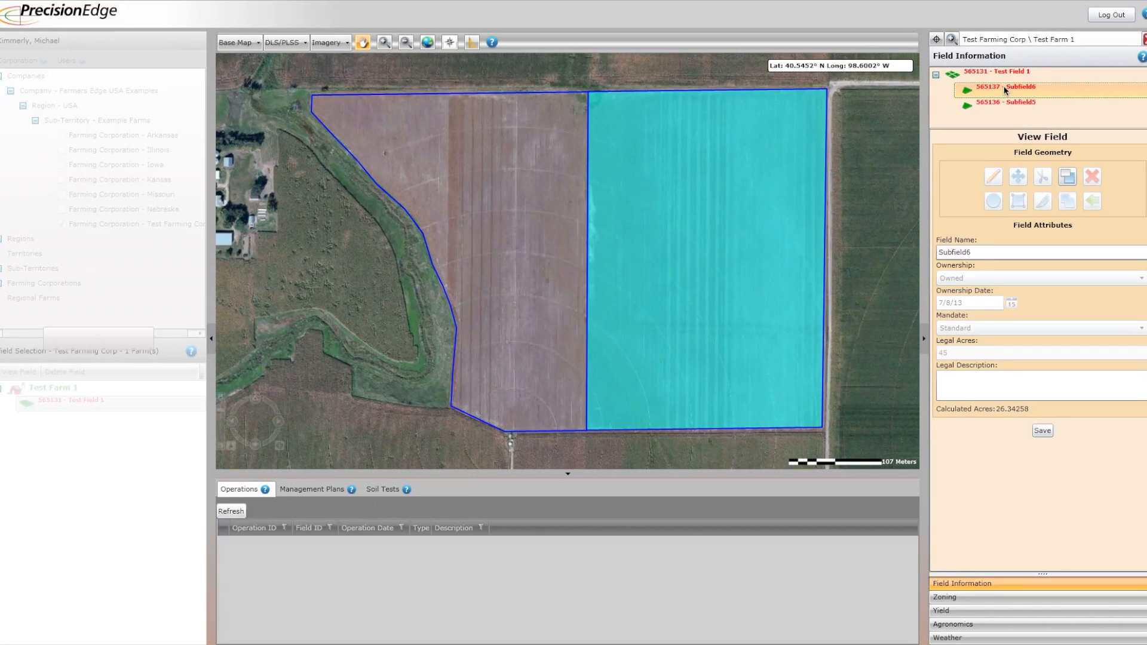
click(1002, 103)
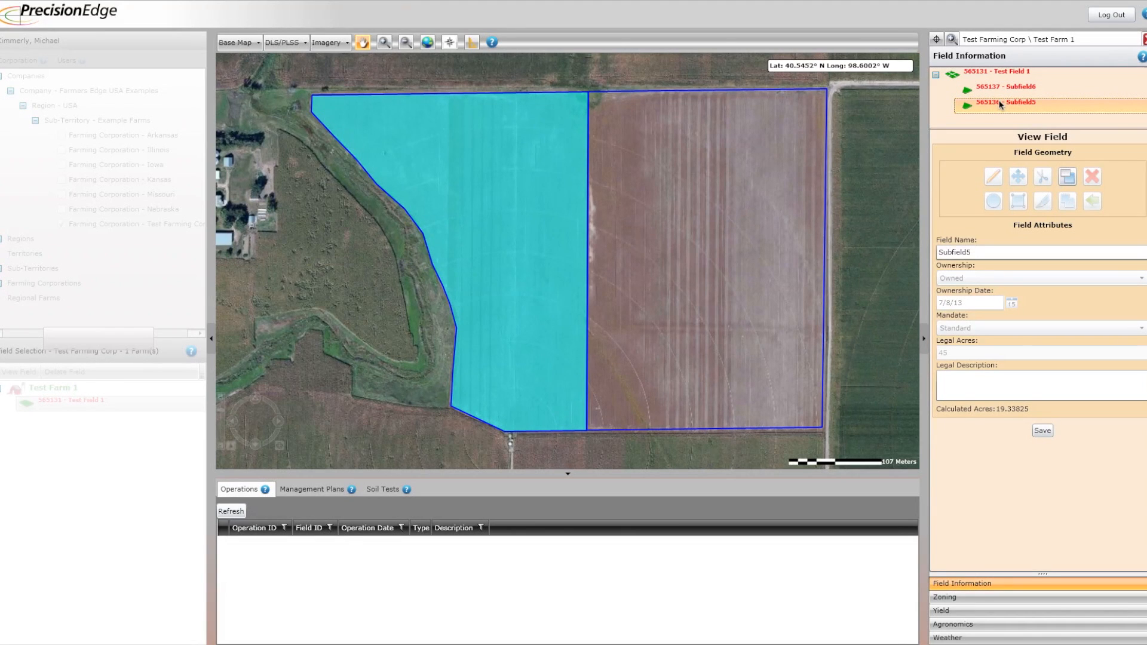
Merge all subfields back into the main Test Field 1 and save the field
click(983, 73)
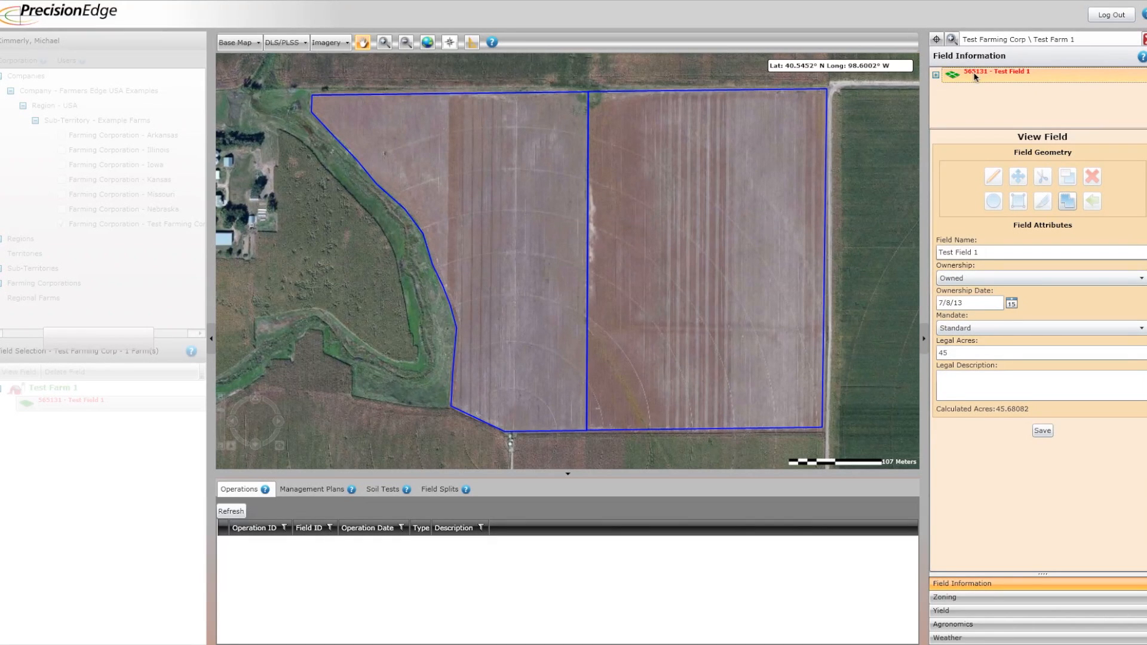
click(1068, 202)
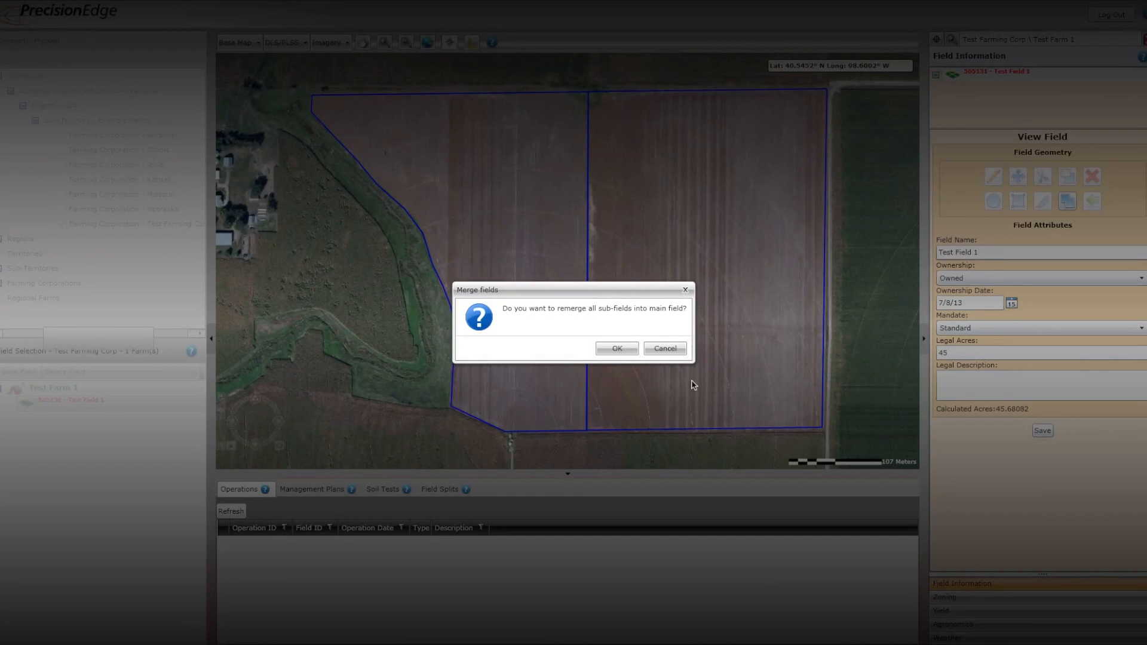
click(608, 351)
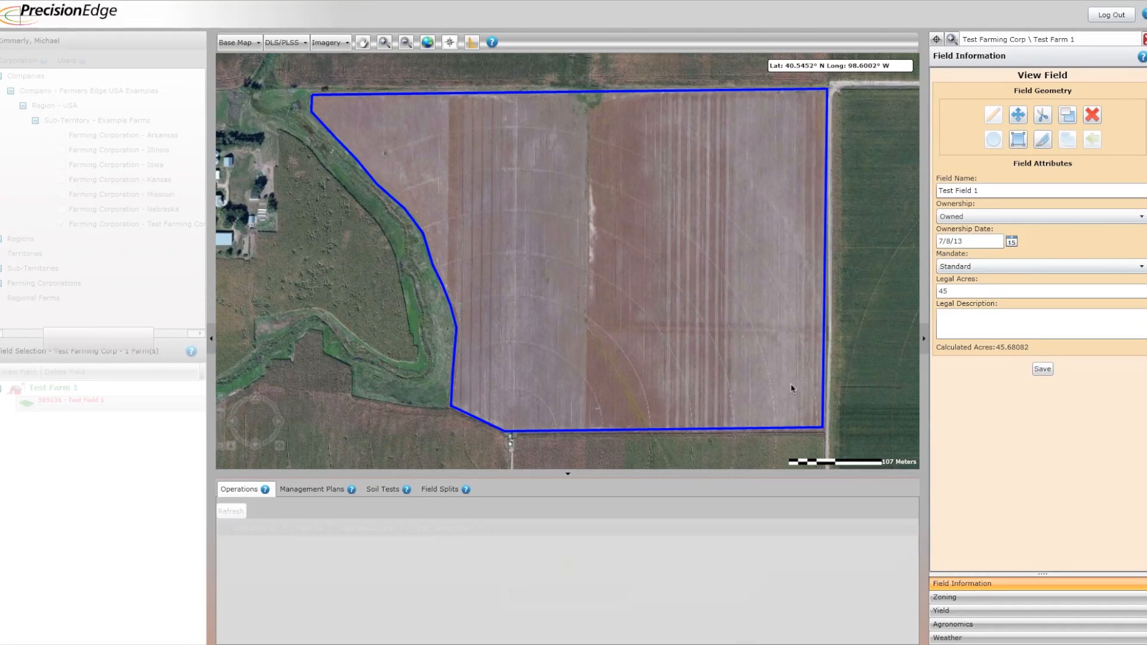
click(1042, 370)
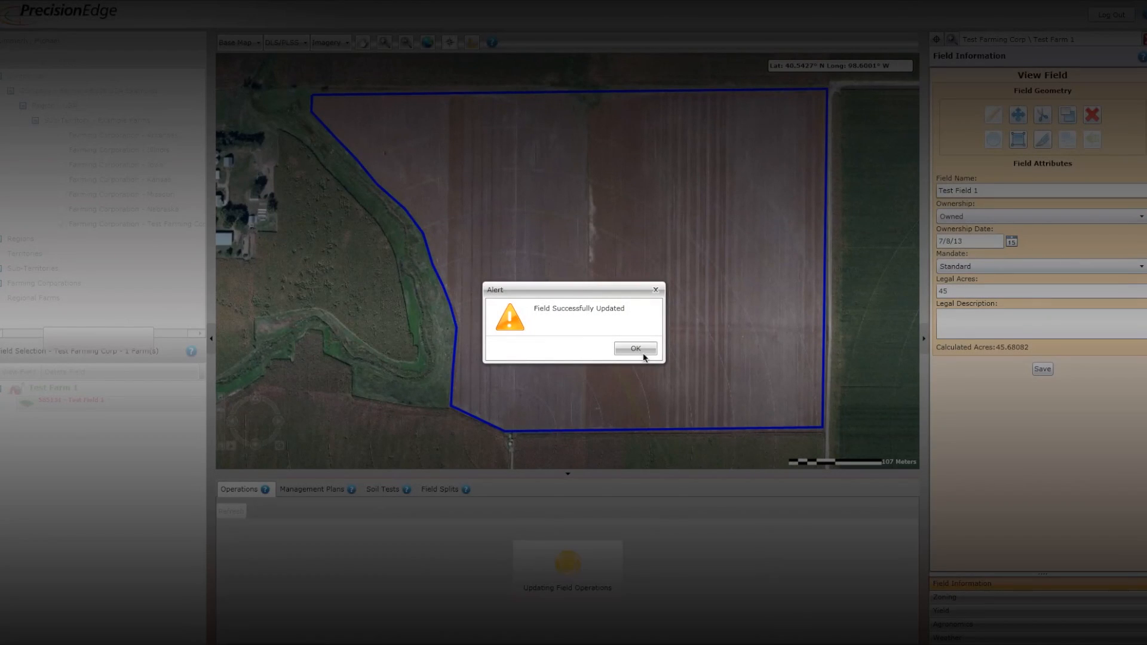
click(635, 348)
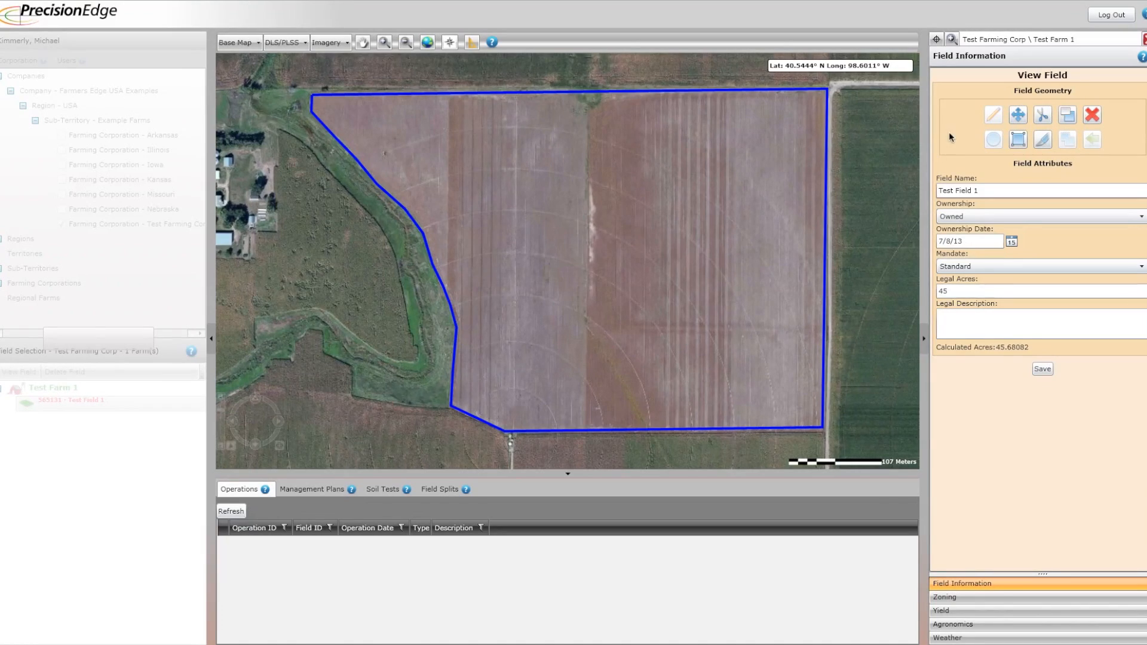